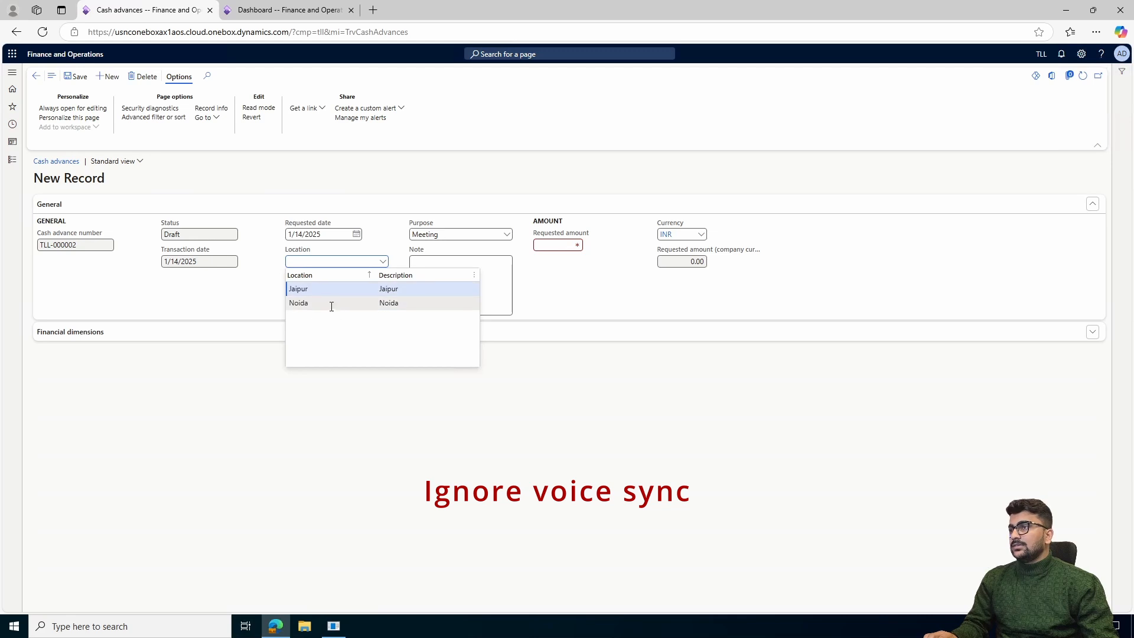
Set the new cash advance's location to Jaipur and requested amount to 1000, and save the record.
click(342, 290)
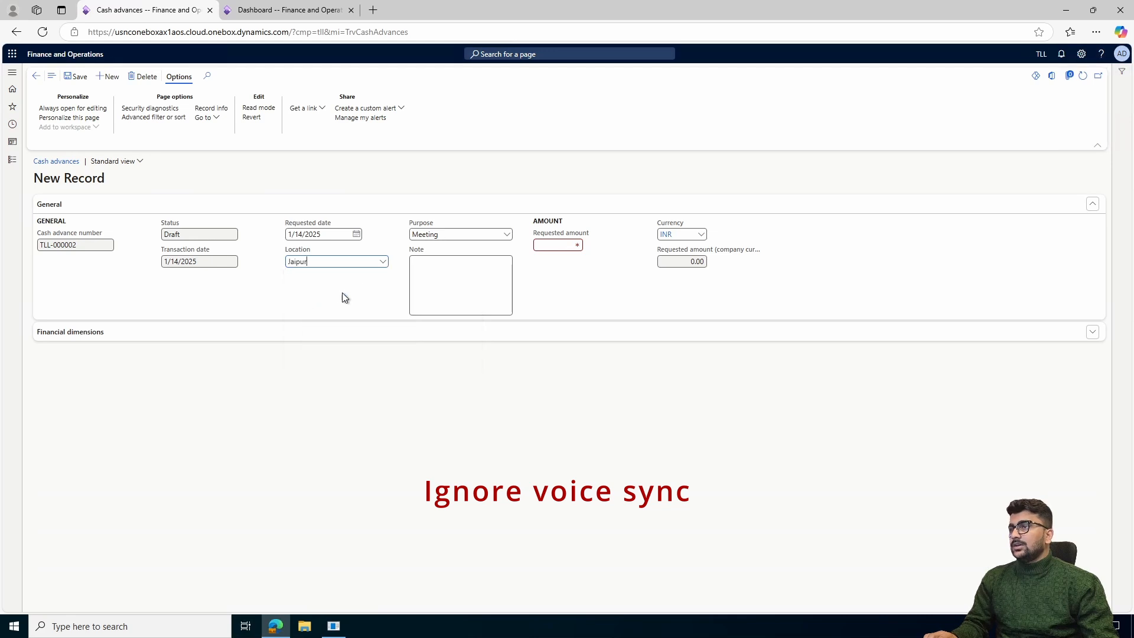
click(544, 248)
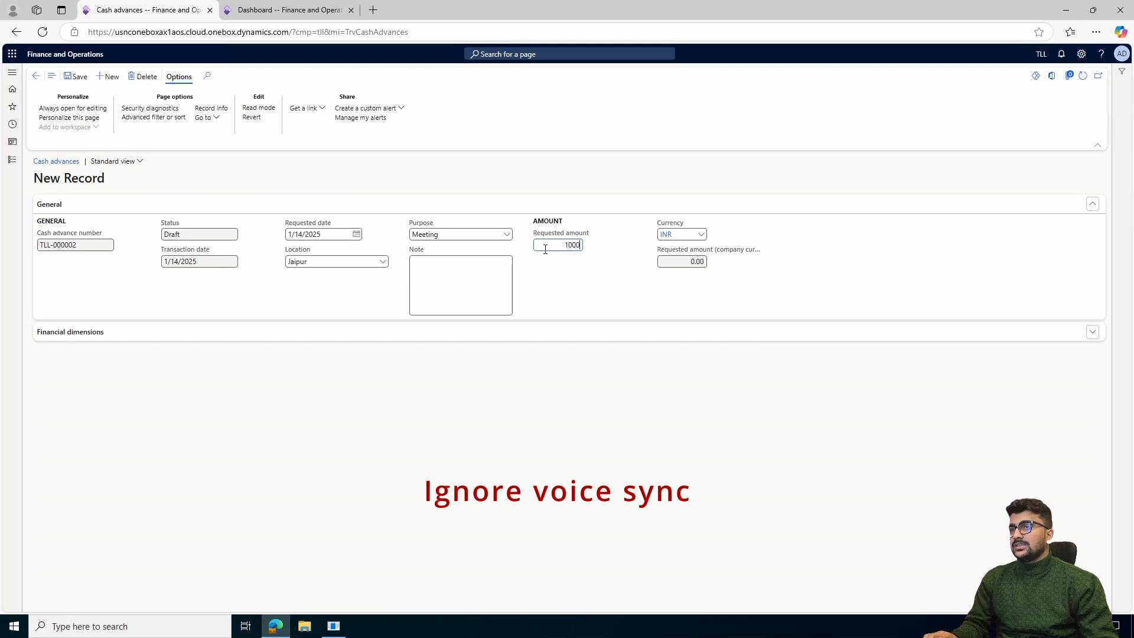
click(76, 77)
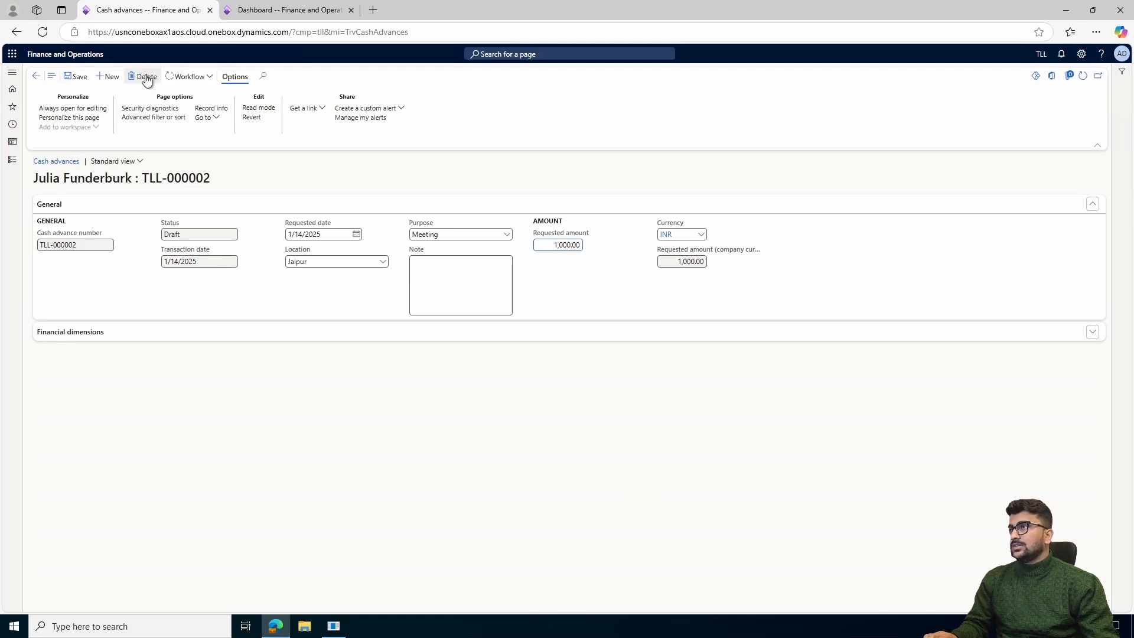
Submit the saved cash advance request to the workflow without a comment.
click(192, 76)
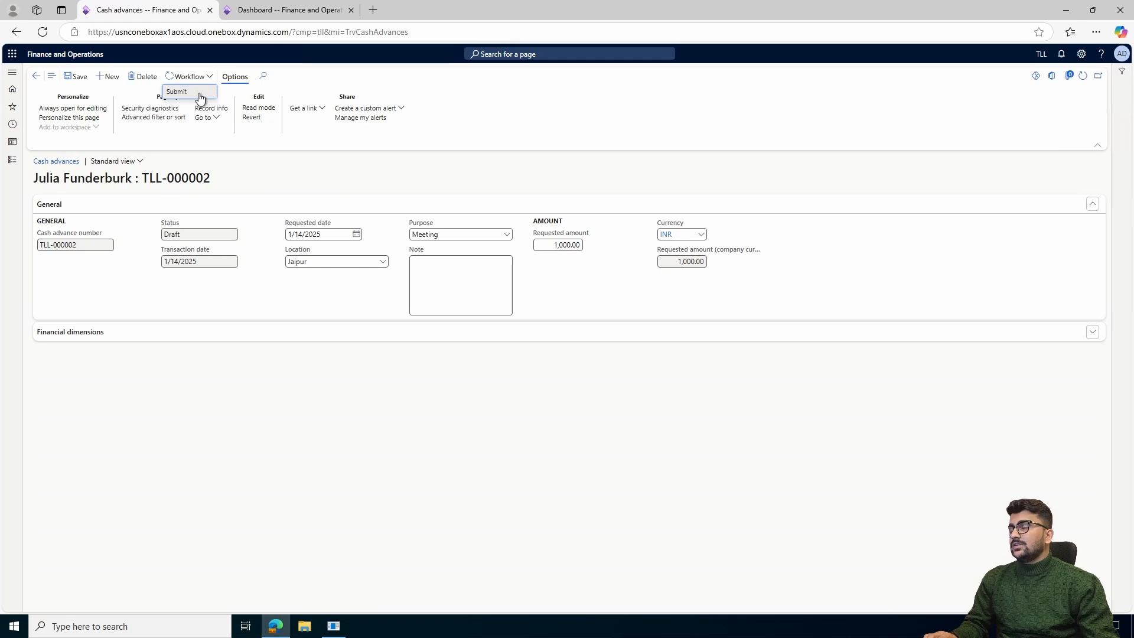
click(200, 93)
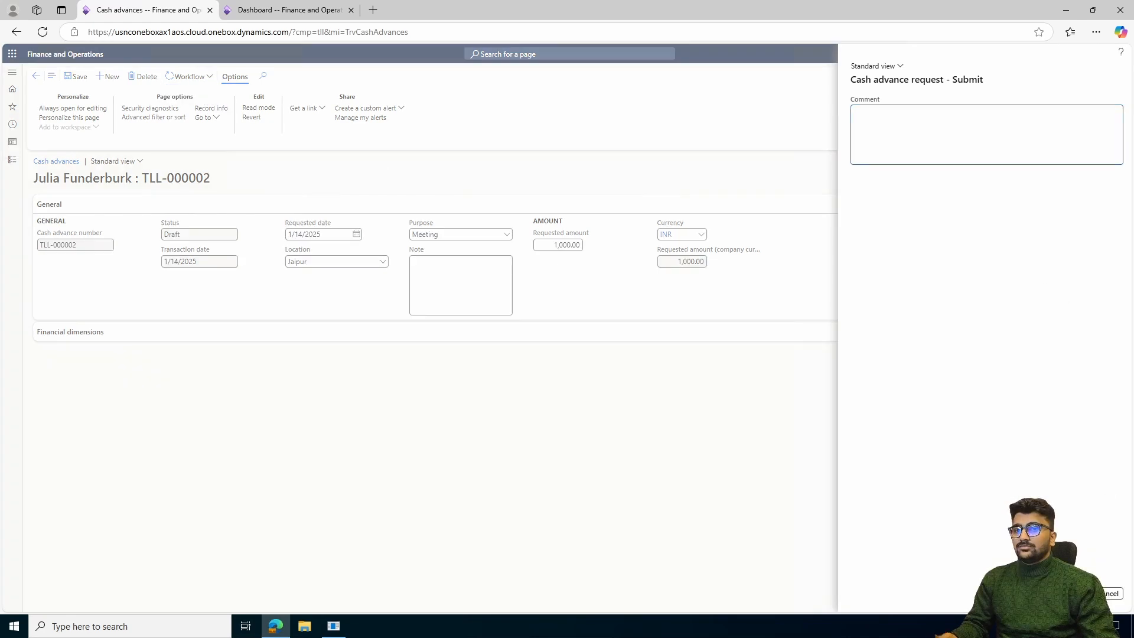
click(1074, 594)
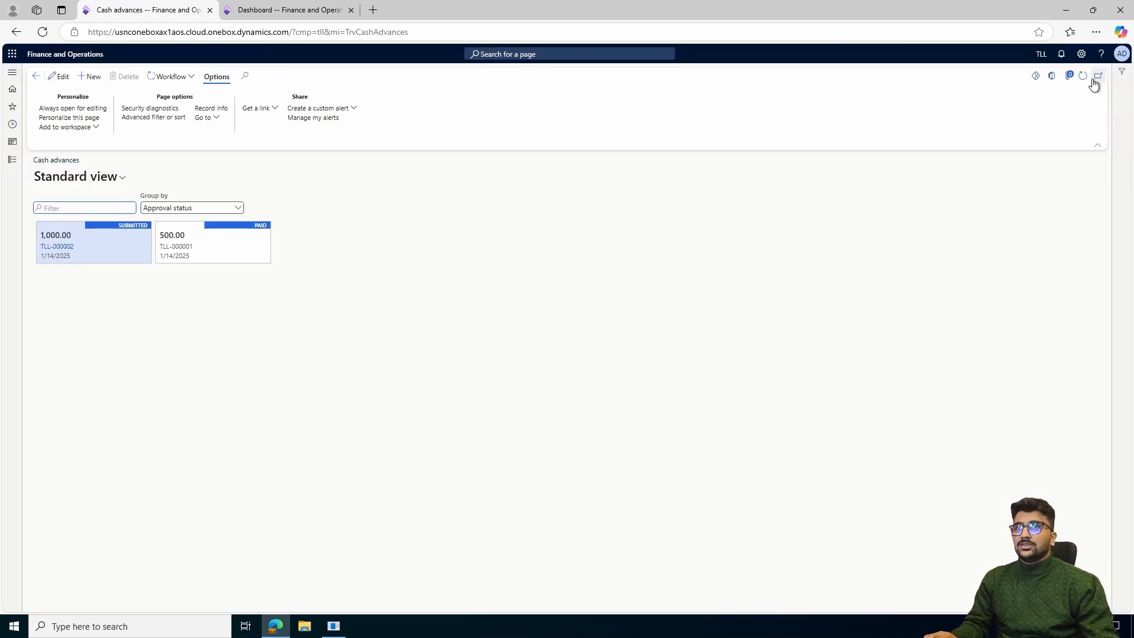
Review the submitted cash advance's workflow history, refreshing it to check the tracking details and work items, and return to the list.
click(191, 77)
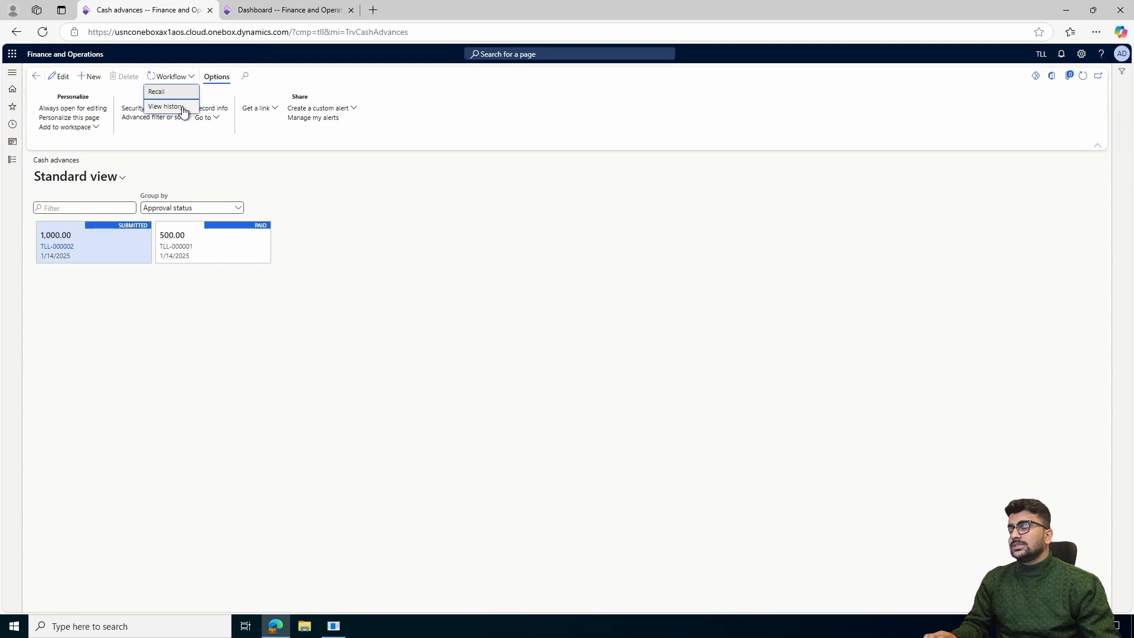
click(183, 109)
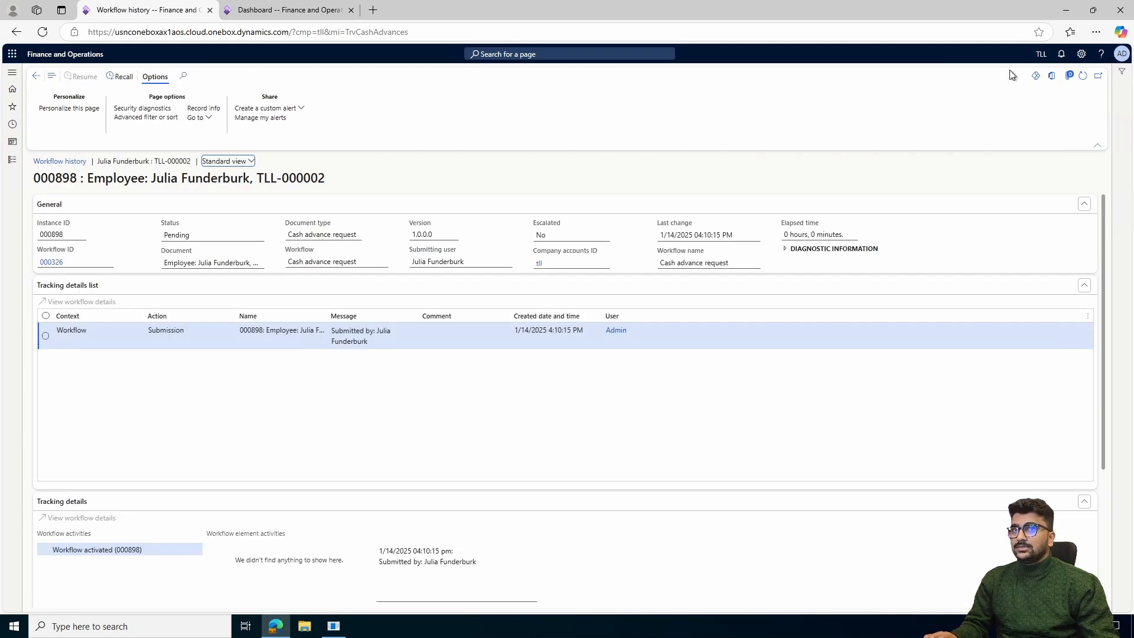
click(1082, 75)
scroll(424, 435, down, 3)
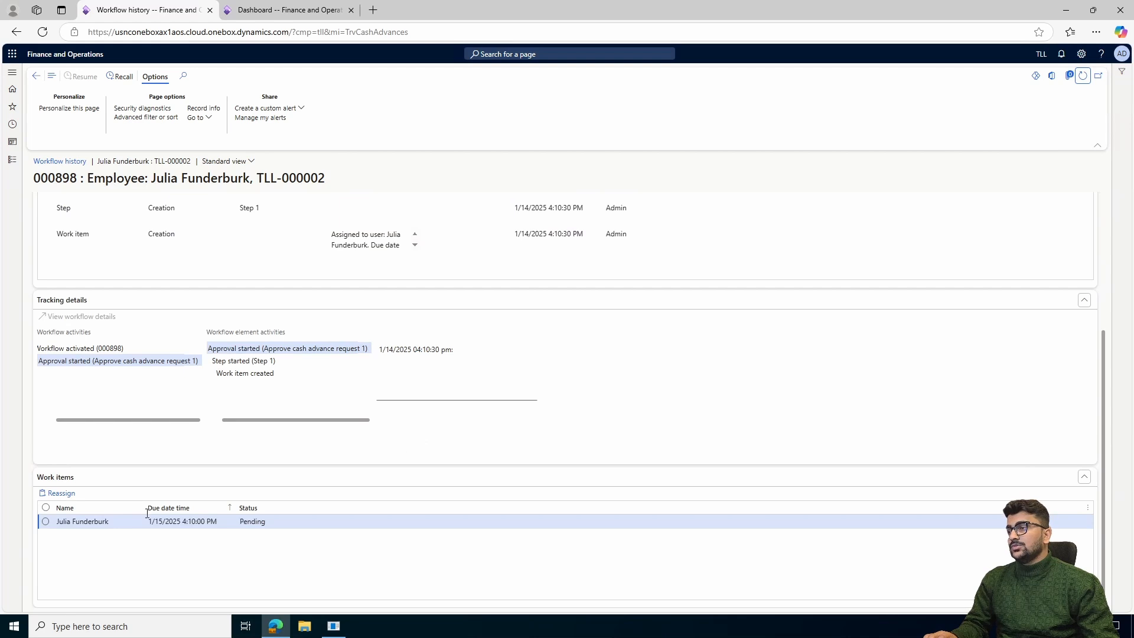
click(36, 76)
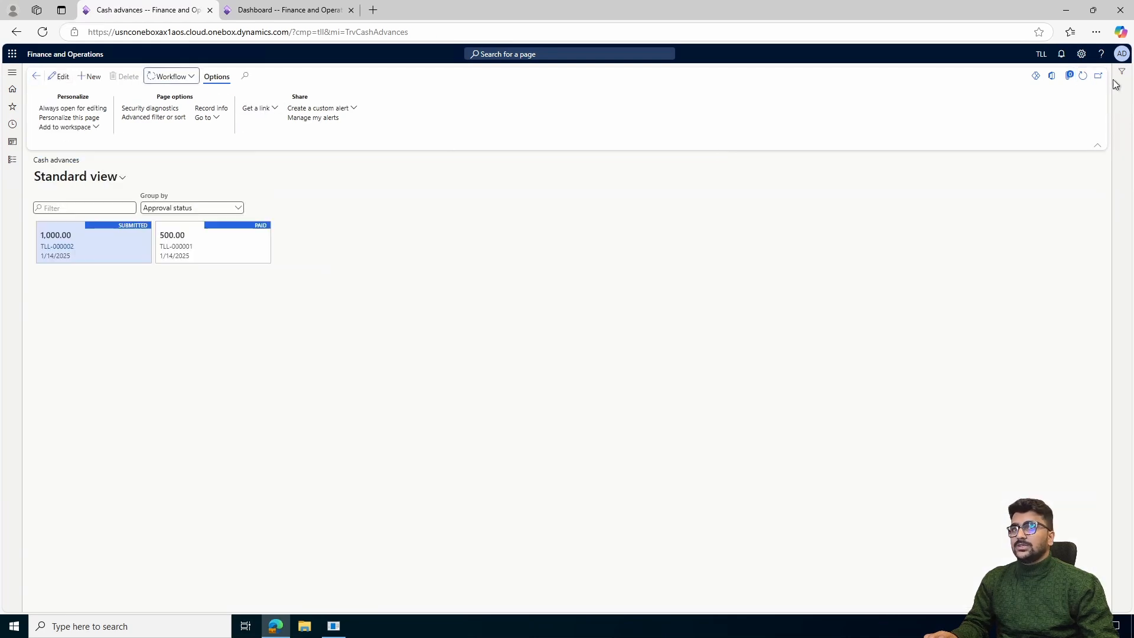
Refresh the cash advances list and approve the 1,000.00 request through the workflow without a comment.
click(1082, 75)
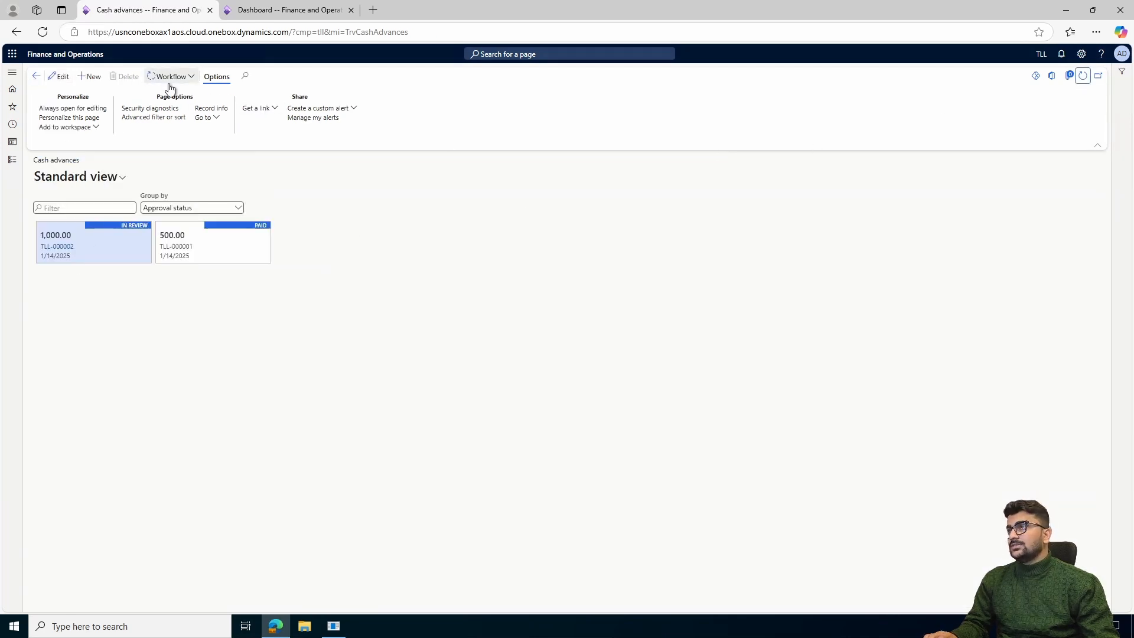
click(115, 233)
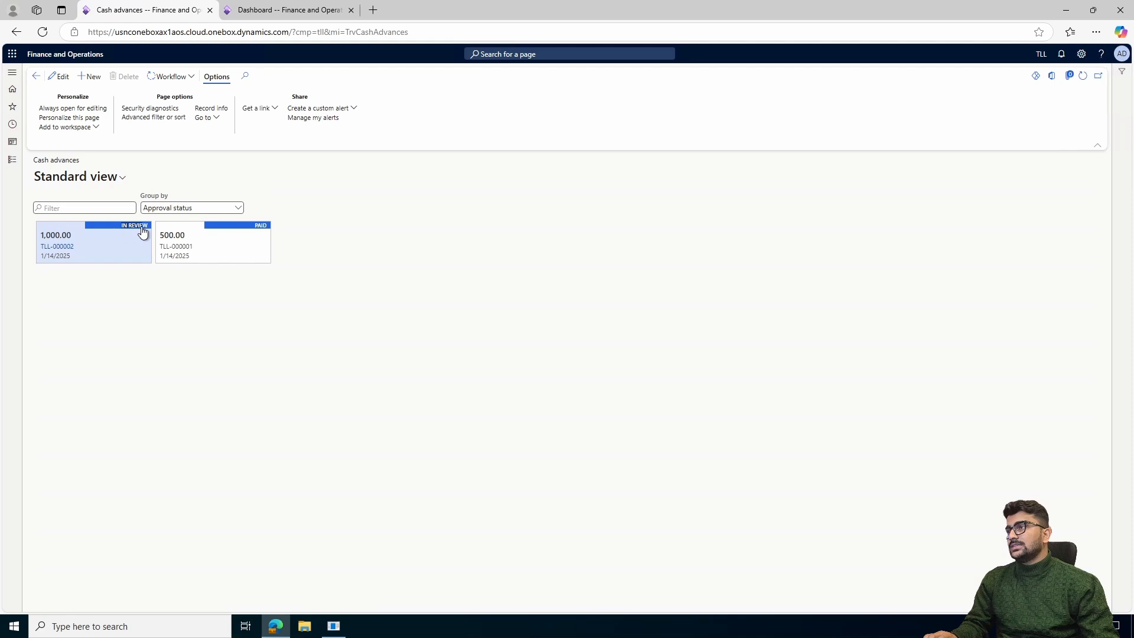
click(183, 77)
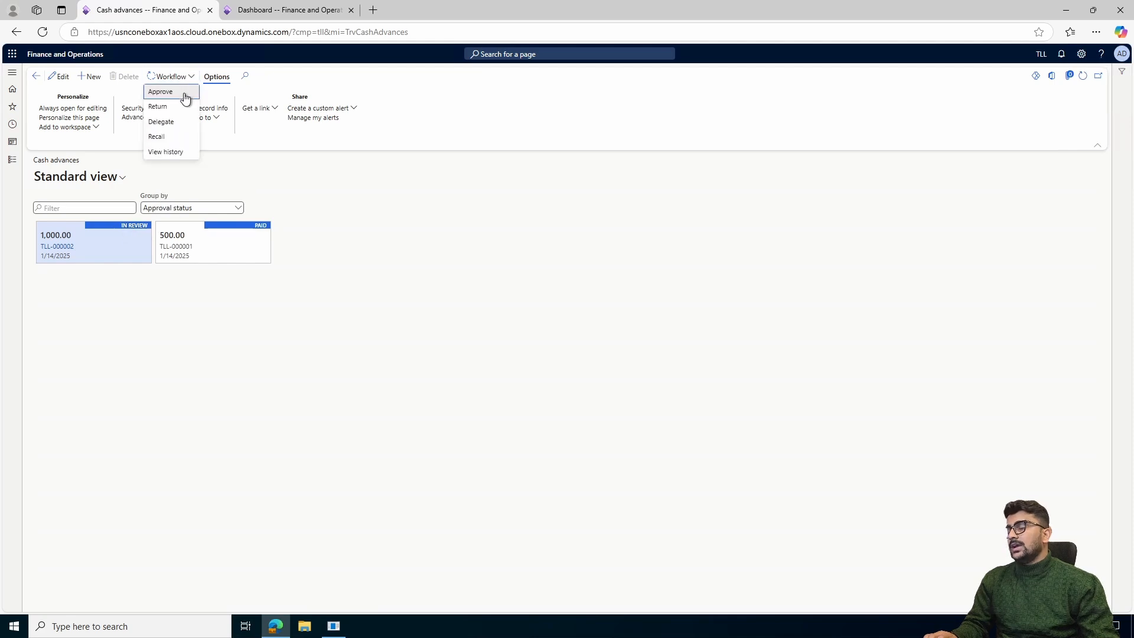
click(193, 92)
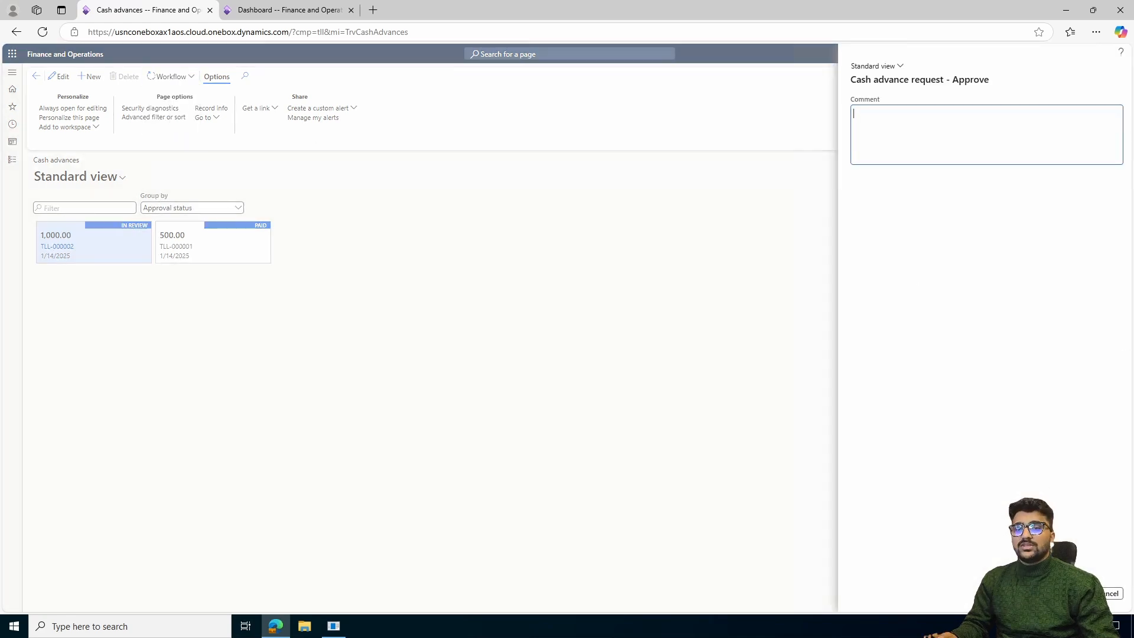
click(1073, 594)
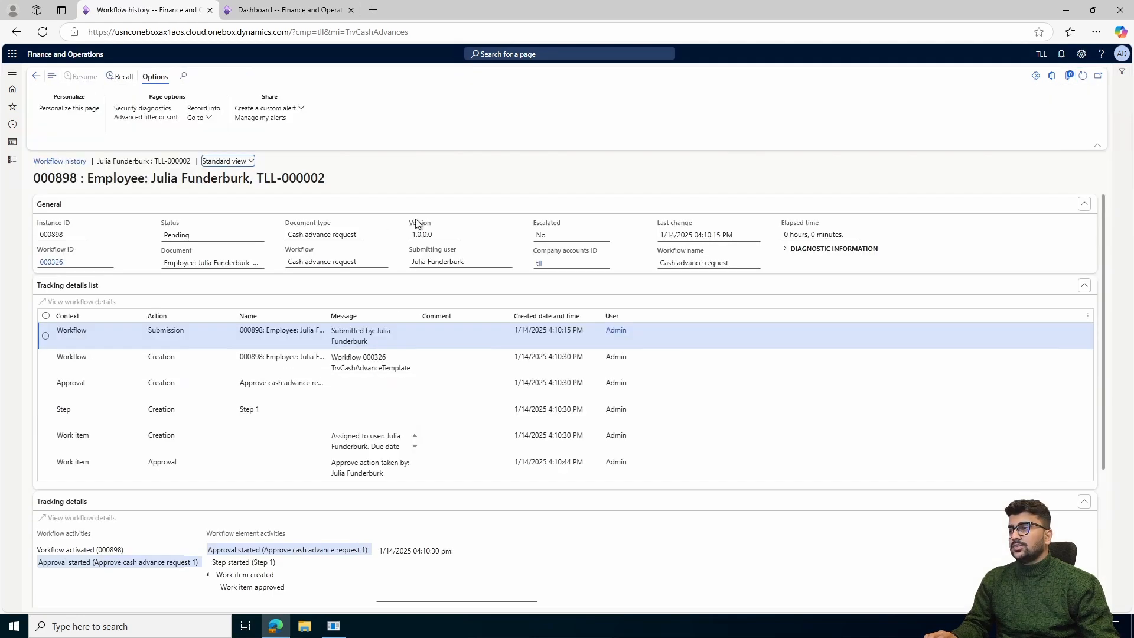
Check the work items in the workflow history and refresh the cash advances list to check the request's approval status.
scroll(424, 469, down, 5)
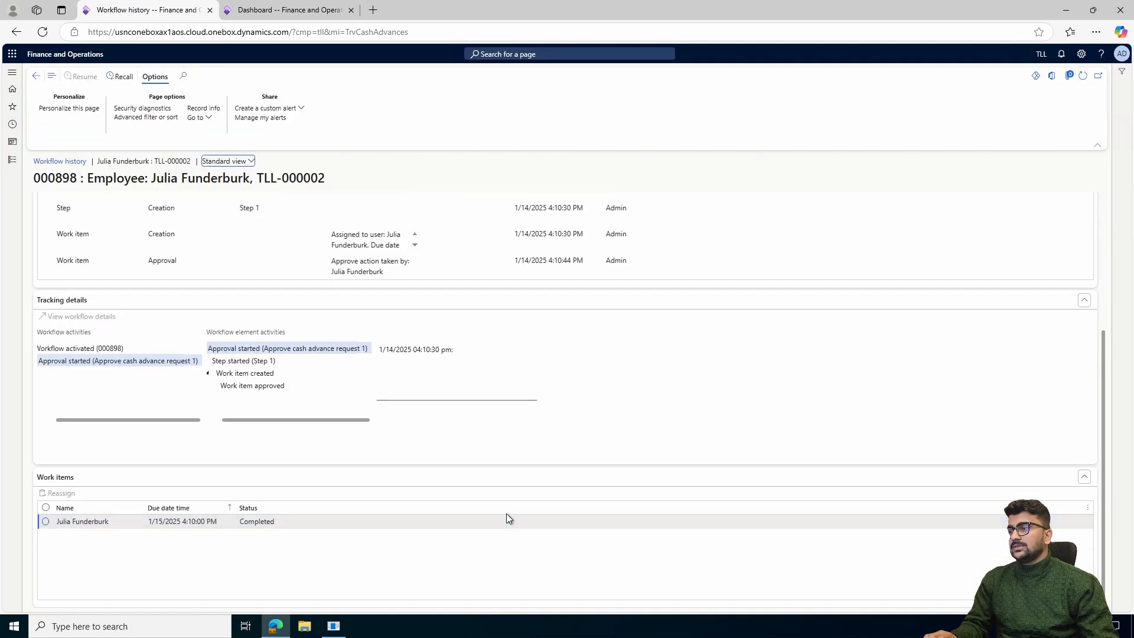
click(1083, 75)
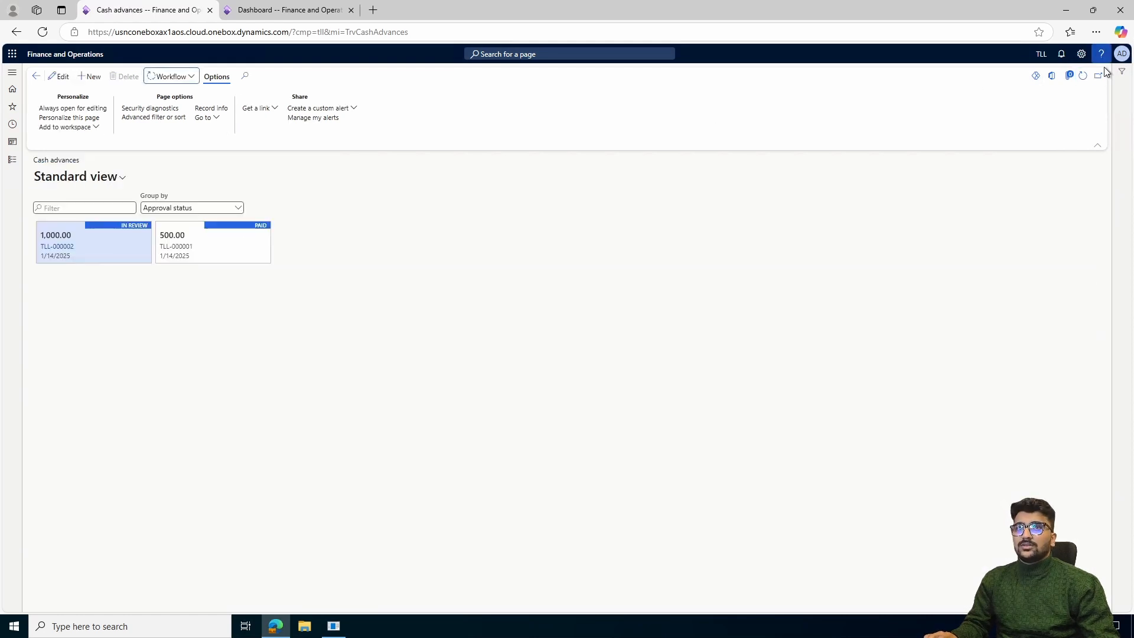
click(1083, 77)
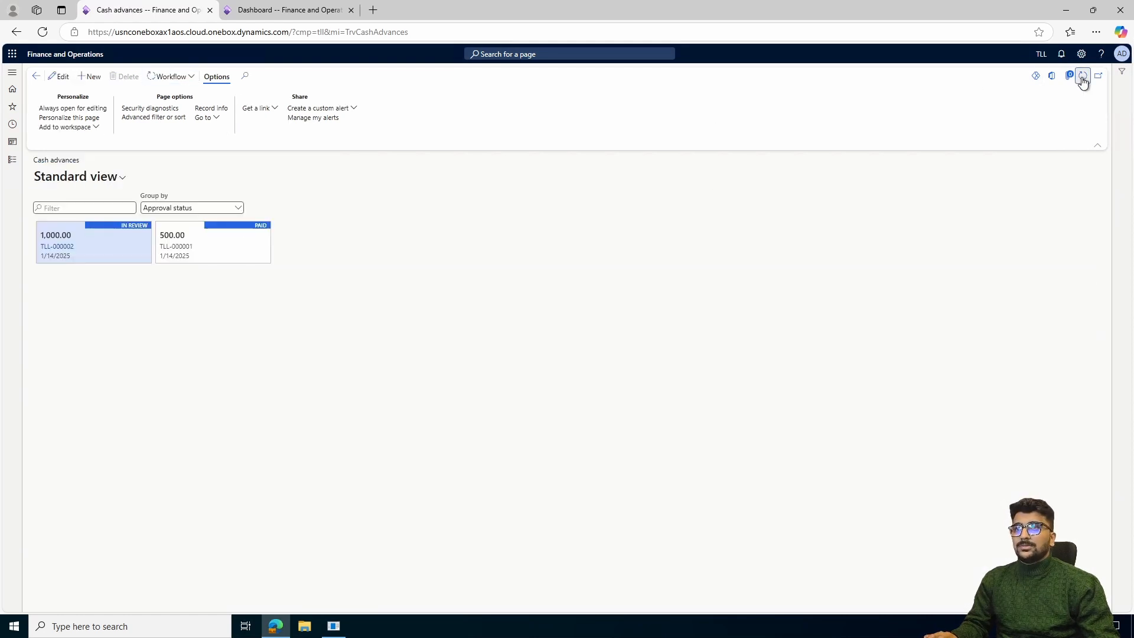
double_click(132, 228)
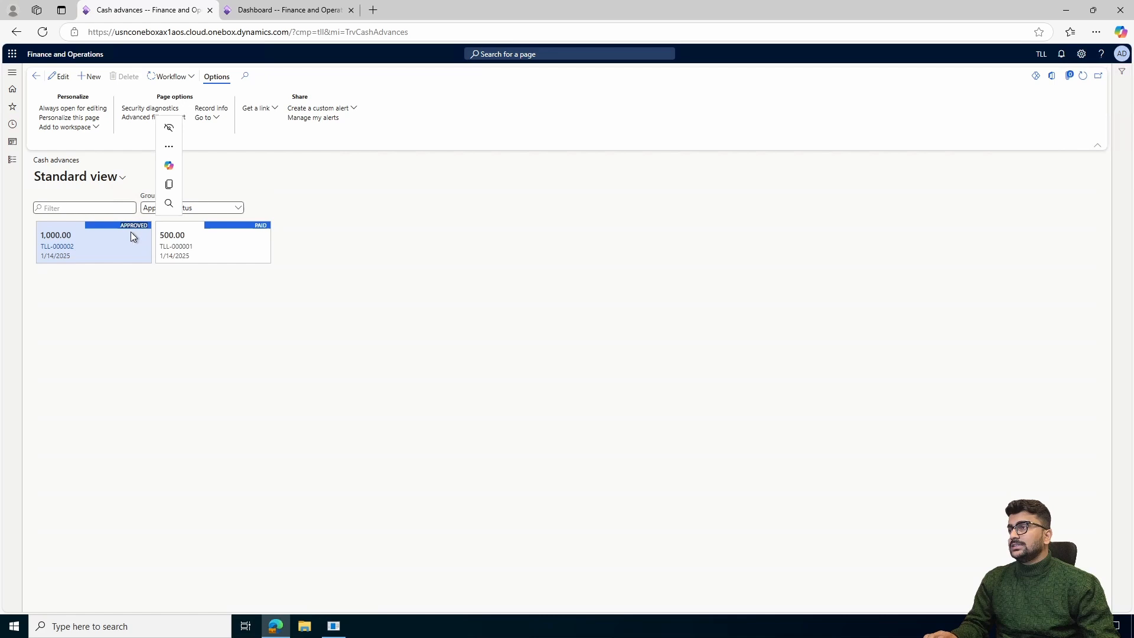
Open the approved cash advances list in Expense management and widen the Requested amount column.
click(11, 159)
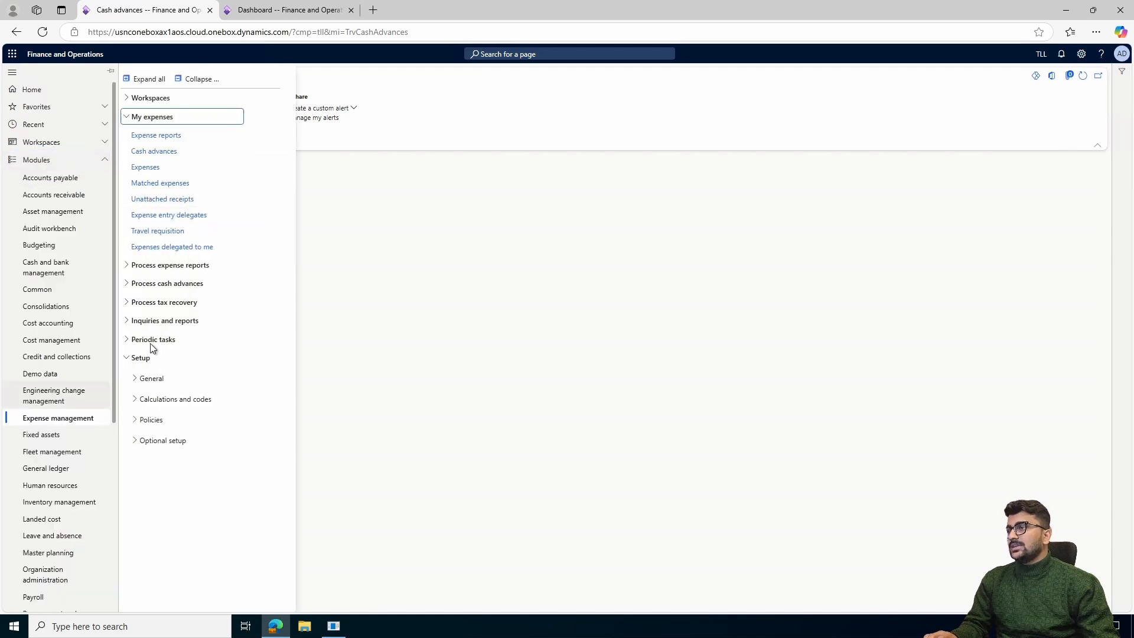
click(202, 116)
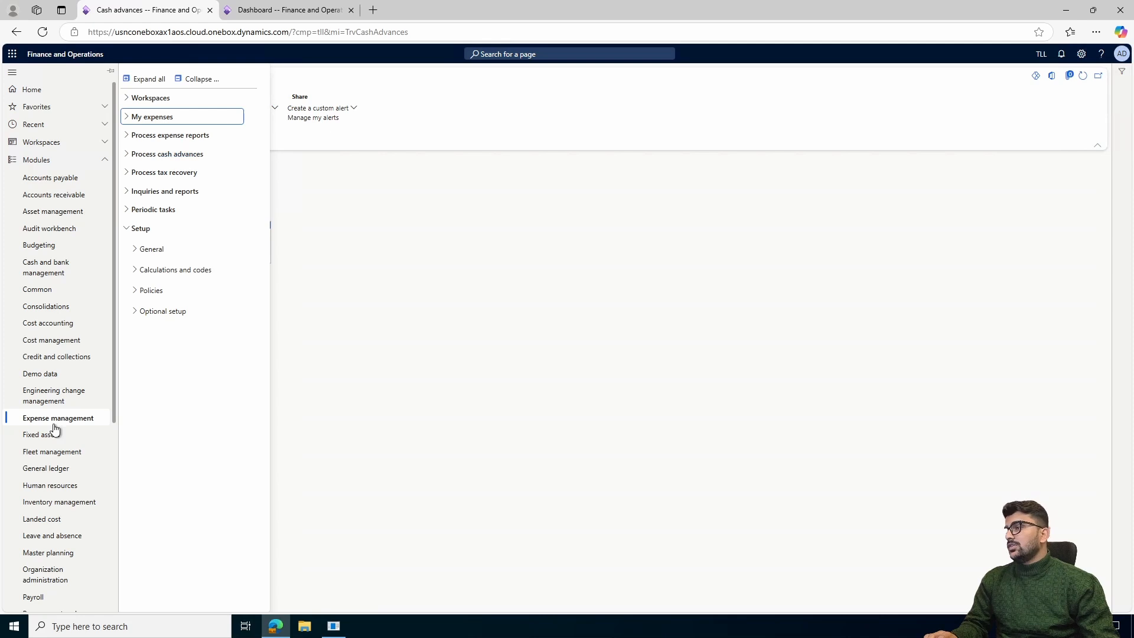
click(195, 154)
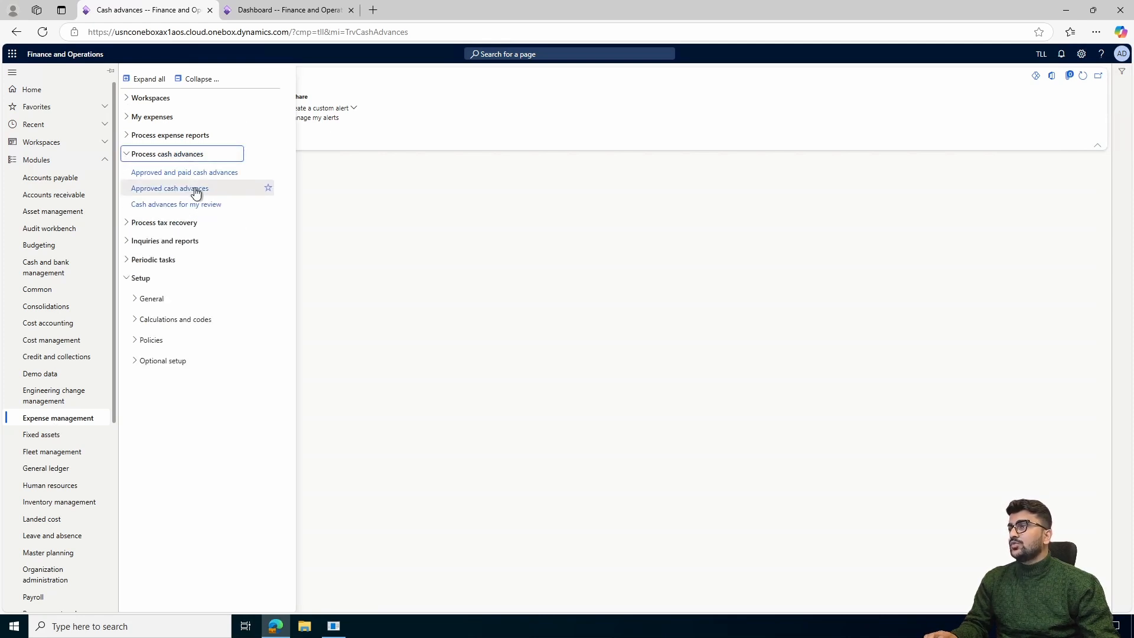
click(196, 189)
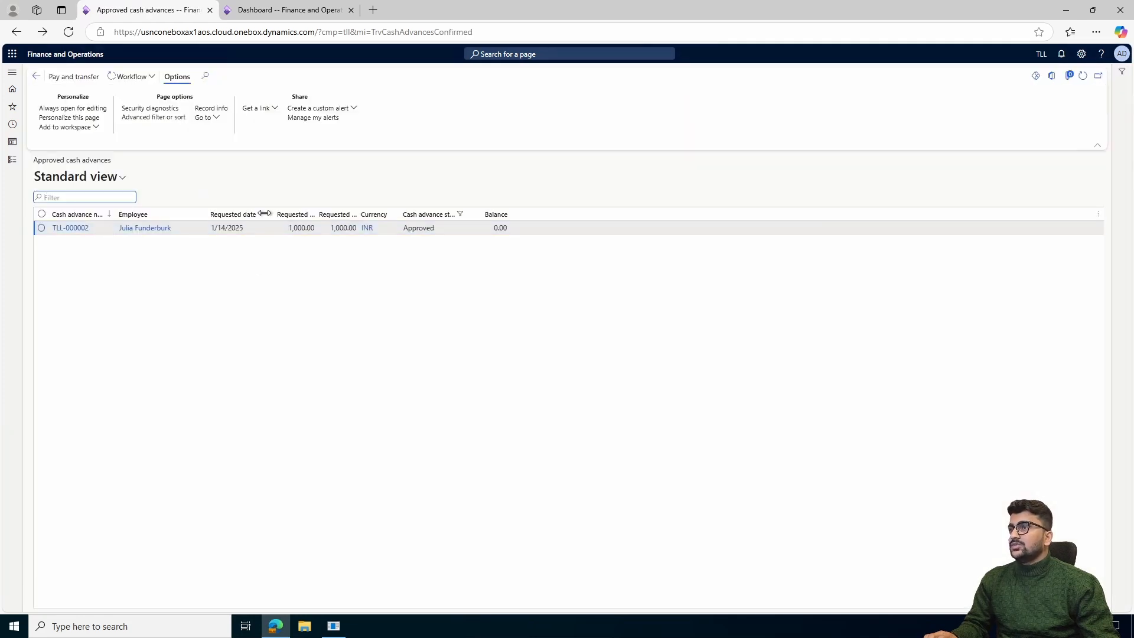
drag(314, 212, 360, 212)
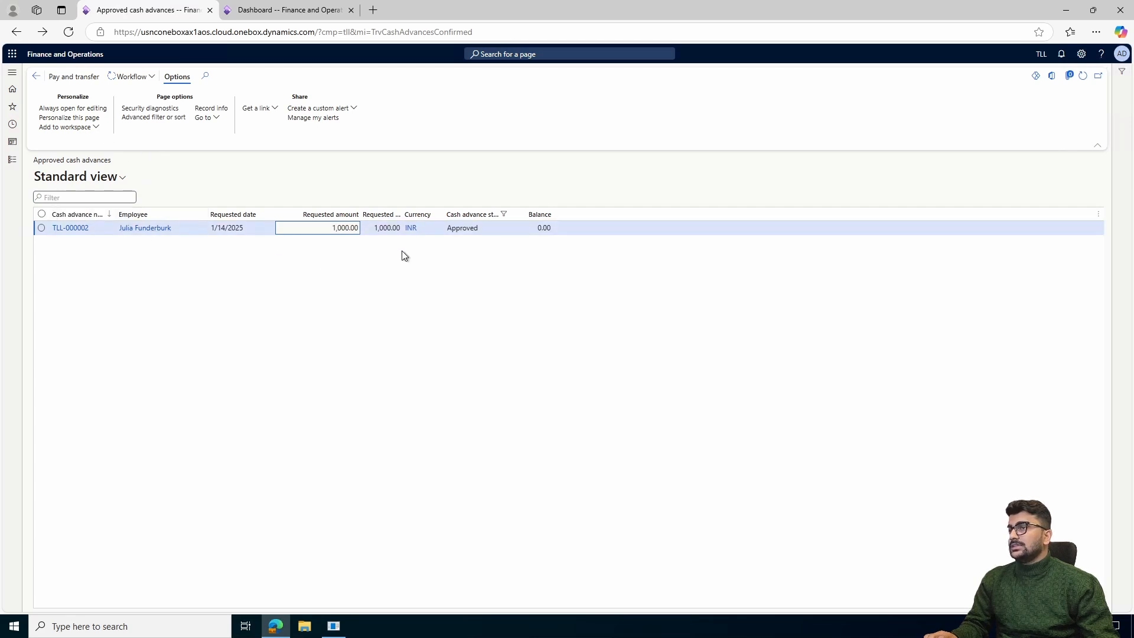
Pay and transfer the approved cash advance, and select the ledger journal number in the expanded posting messages.
click(76, 78)
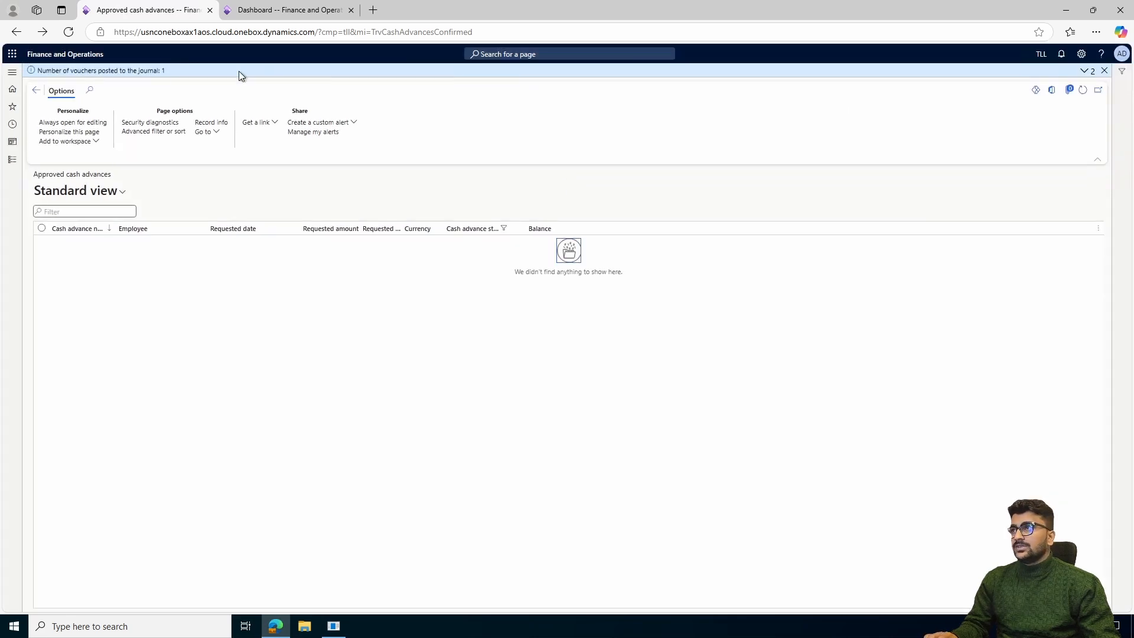
click(1086, 71)
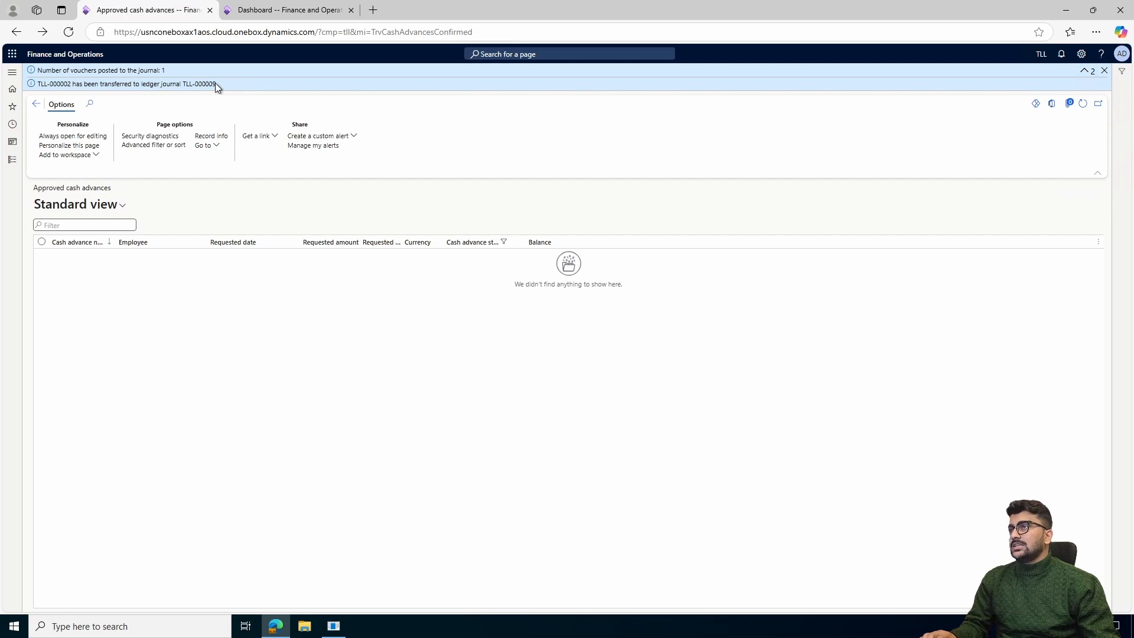
drag(215, 83, 184, 84)
In the other browser tab, show the Posted general journals in General ledger and filter them by the transferred cash advance's journal number.
click(246, 17)
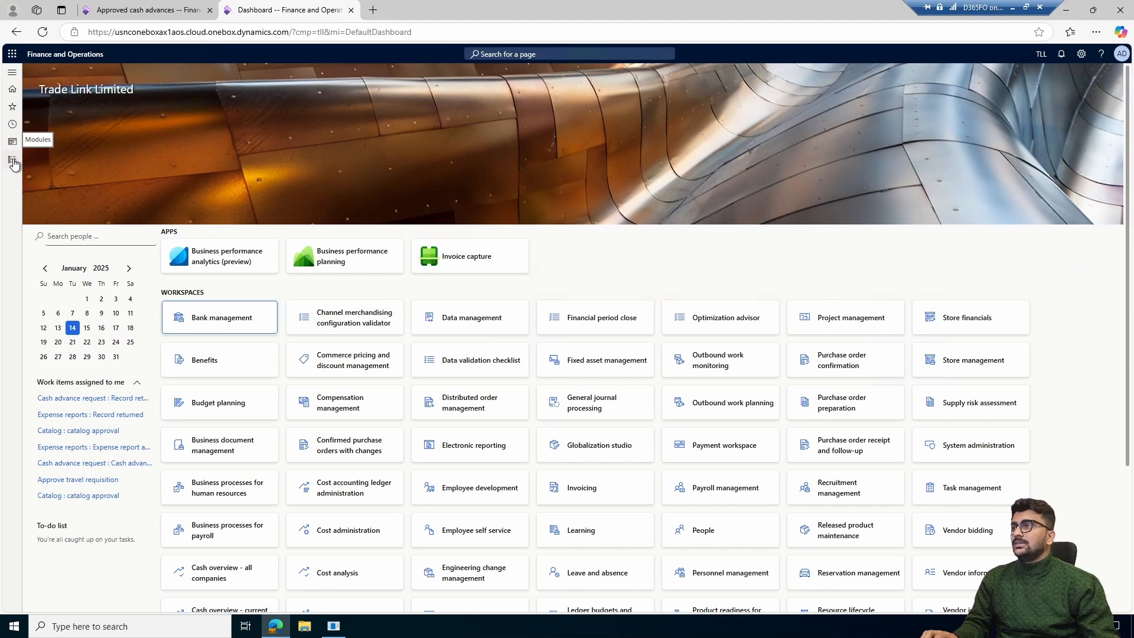
click(13, 162)
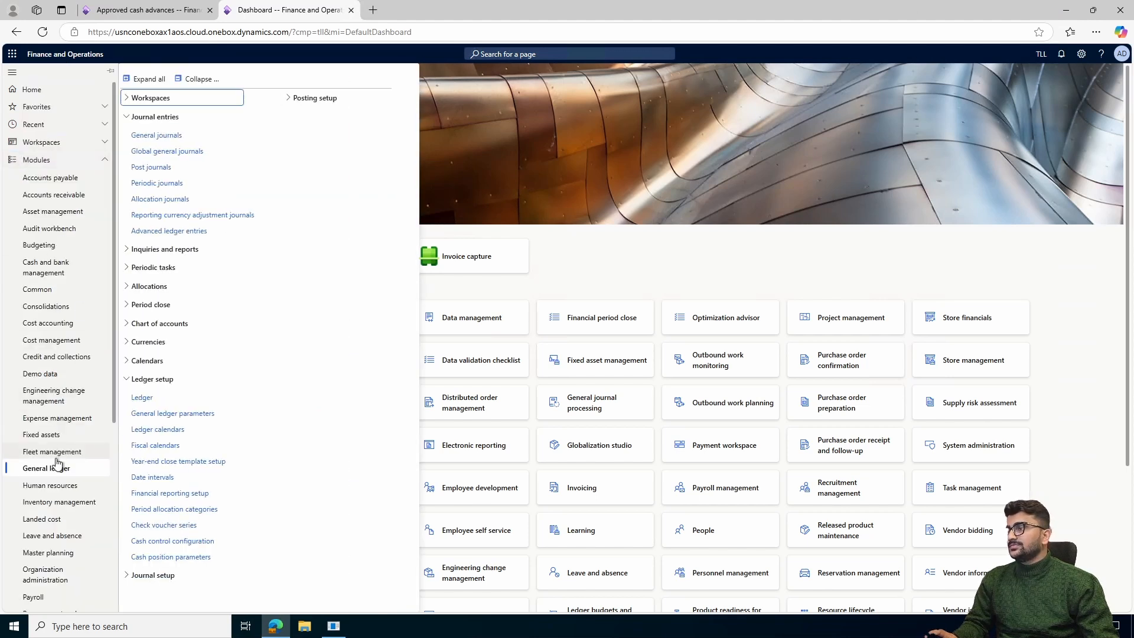
click(166, 140)
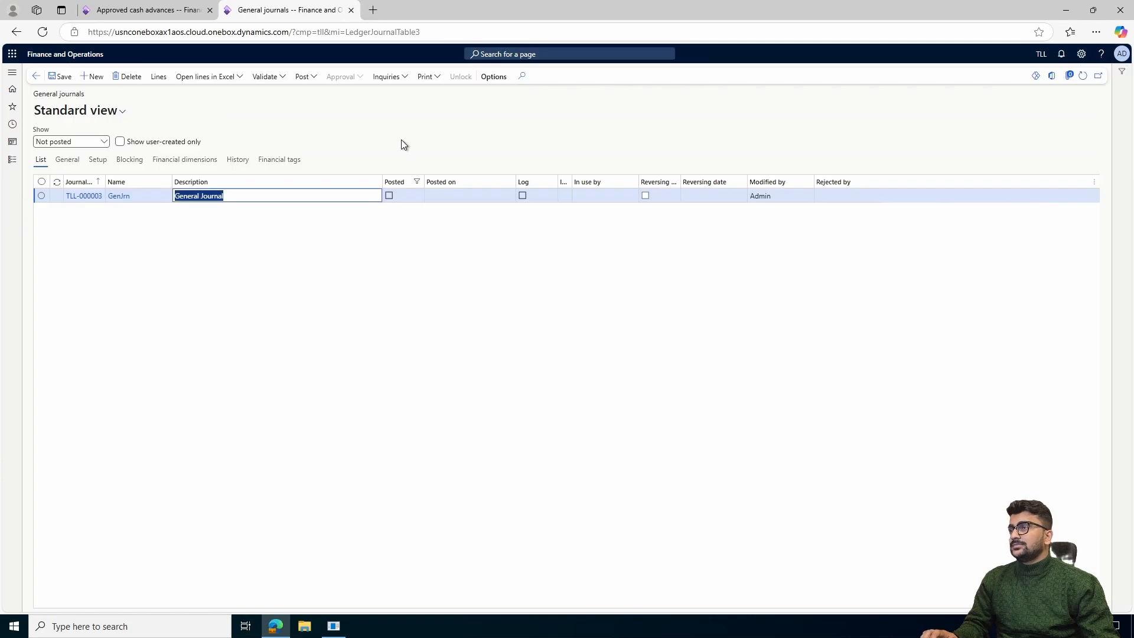
click(104, 142)
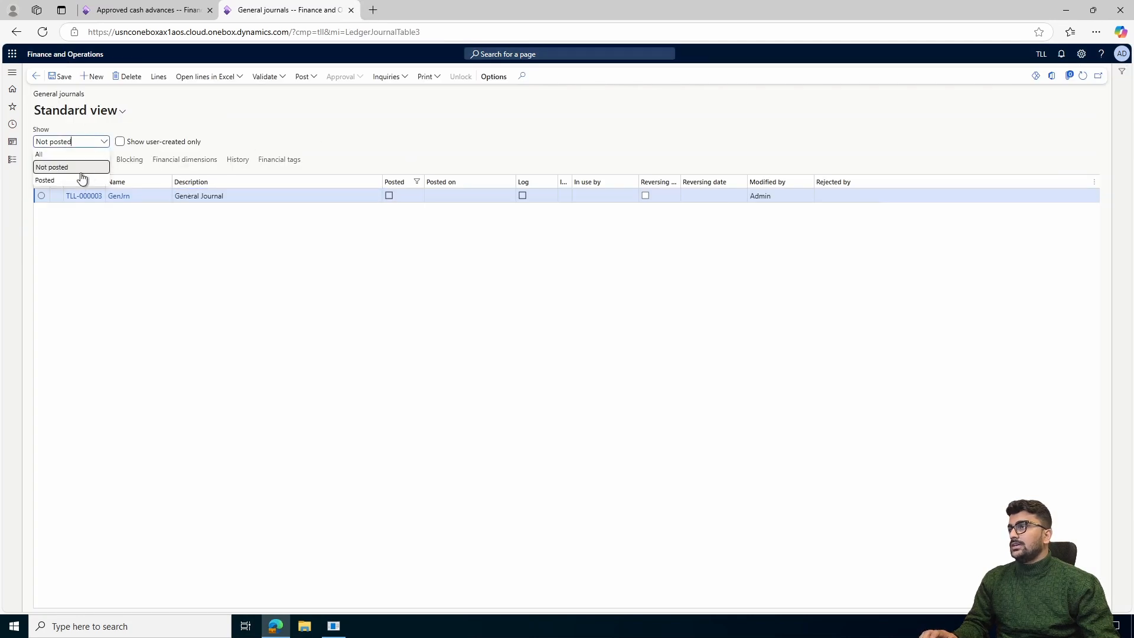
click(77, 178)
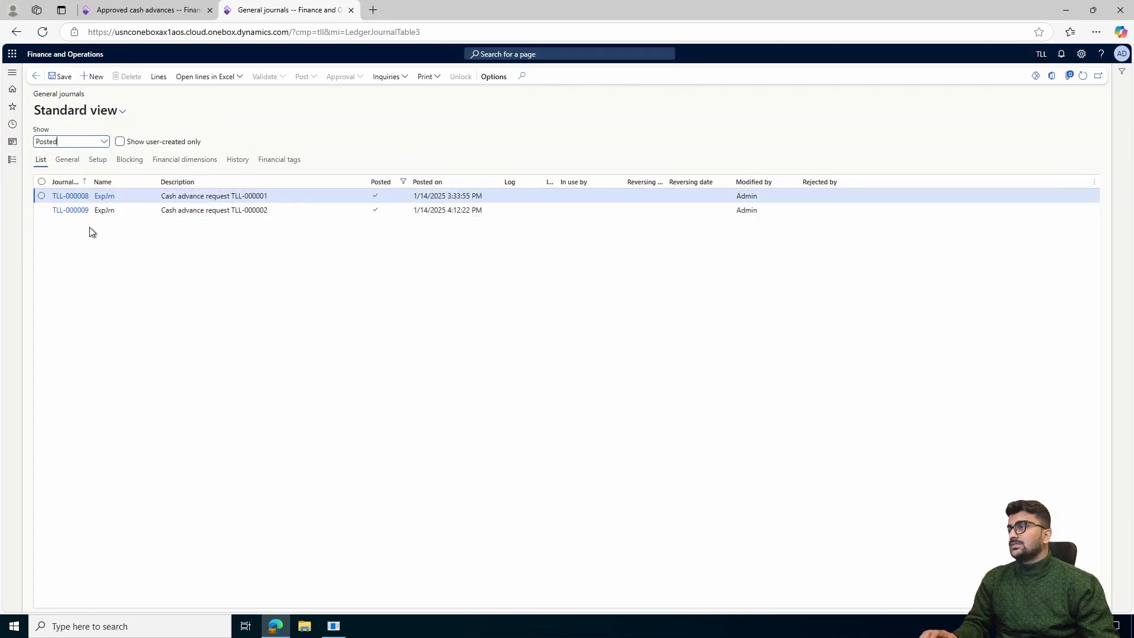
click(89, 183)
key(Return)
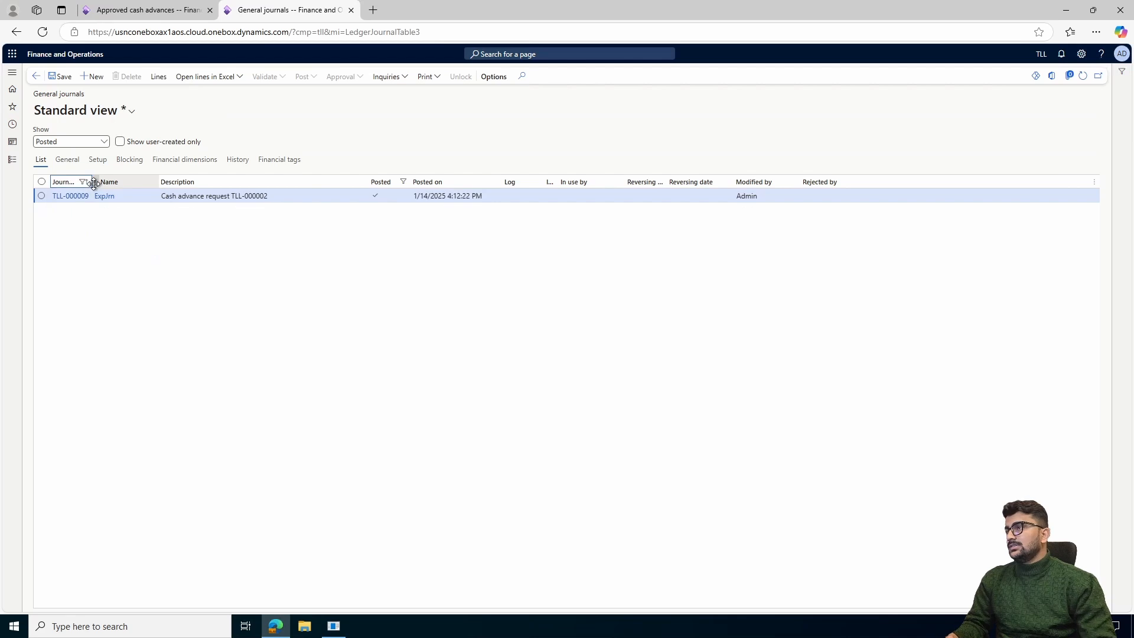
Open the filtered journal's lines, examine the accounts and amounts, and view the voucher transactions.
click(160, 79)
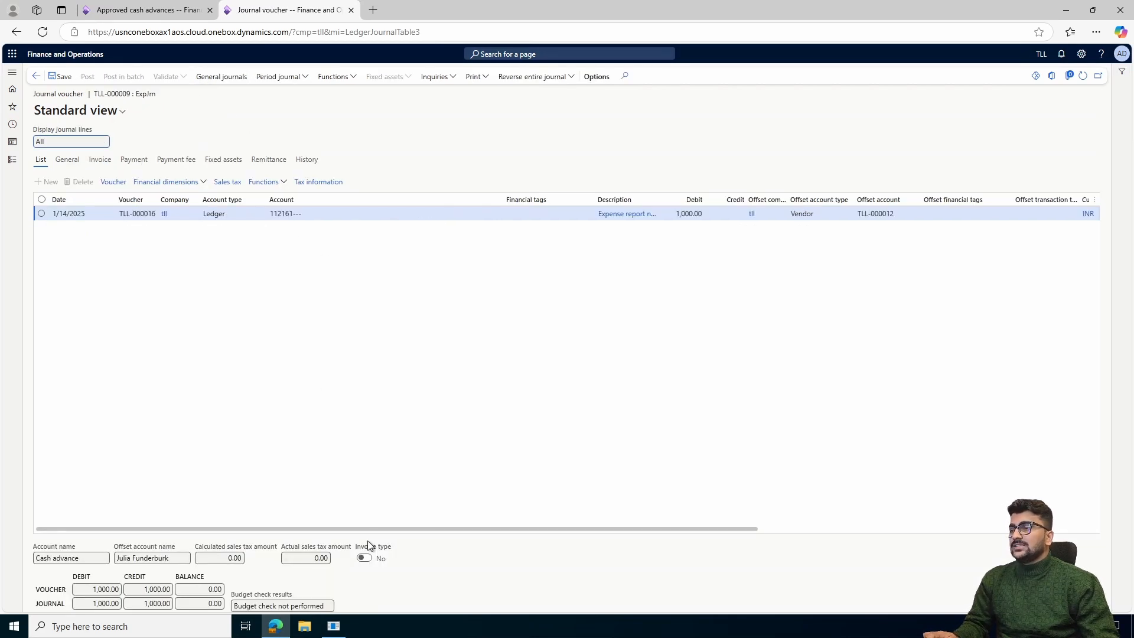
drag(371, 529, 432, 529)
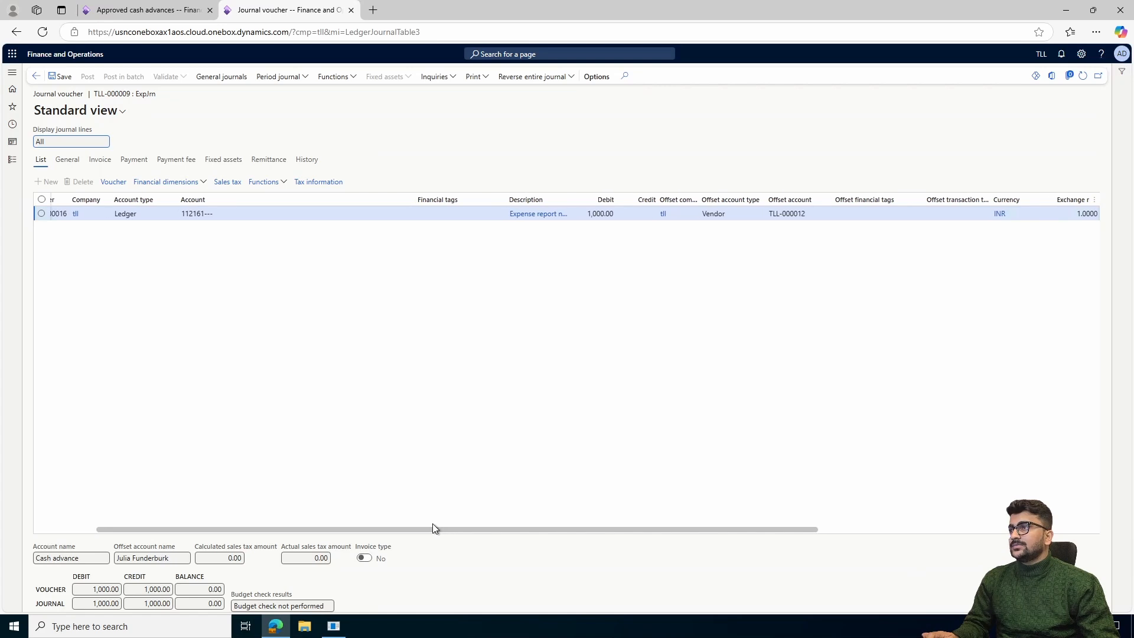
click(192, 214)
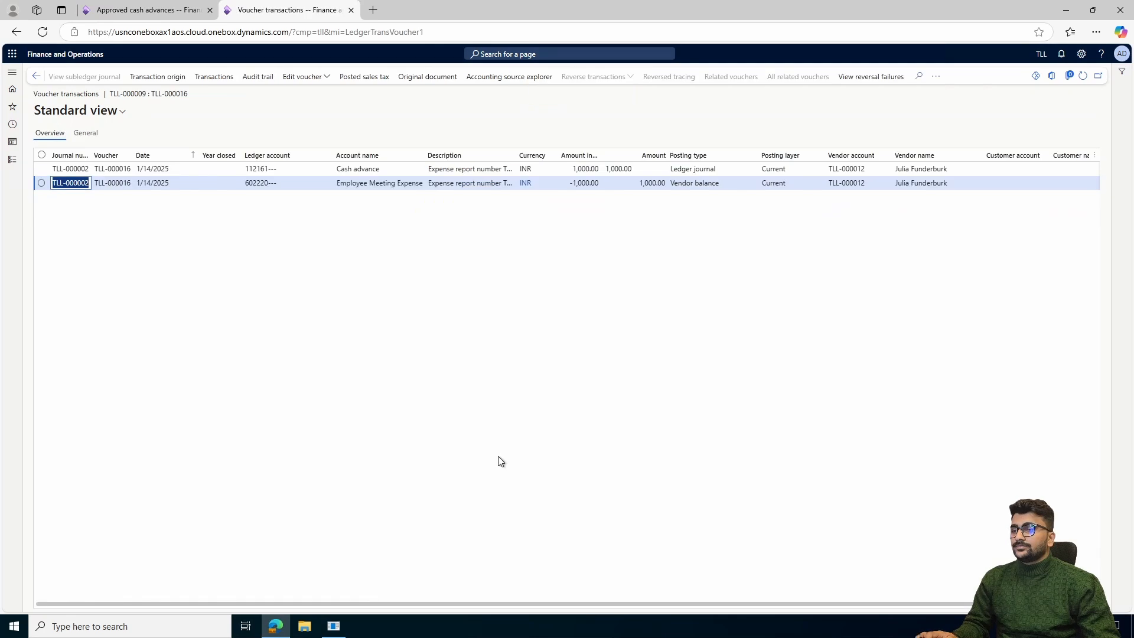
Examine the amounts, posting types and vendor details of the two cash advance voucher lines.
drag(499, 603, 650, 601)
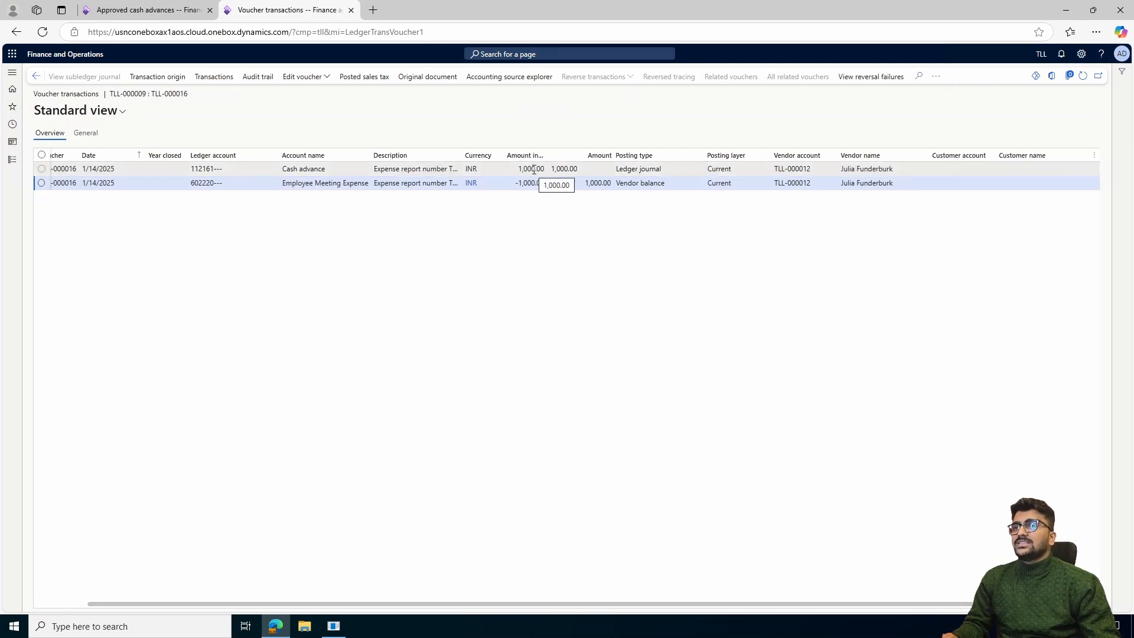
click(571, 168)
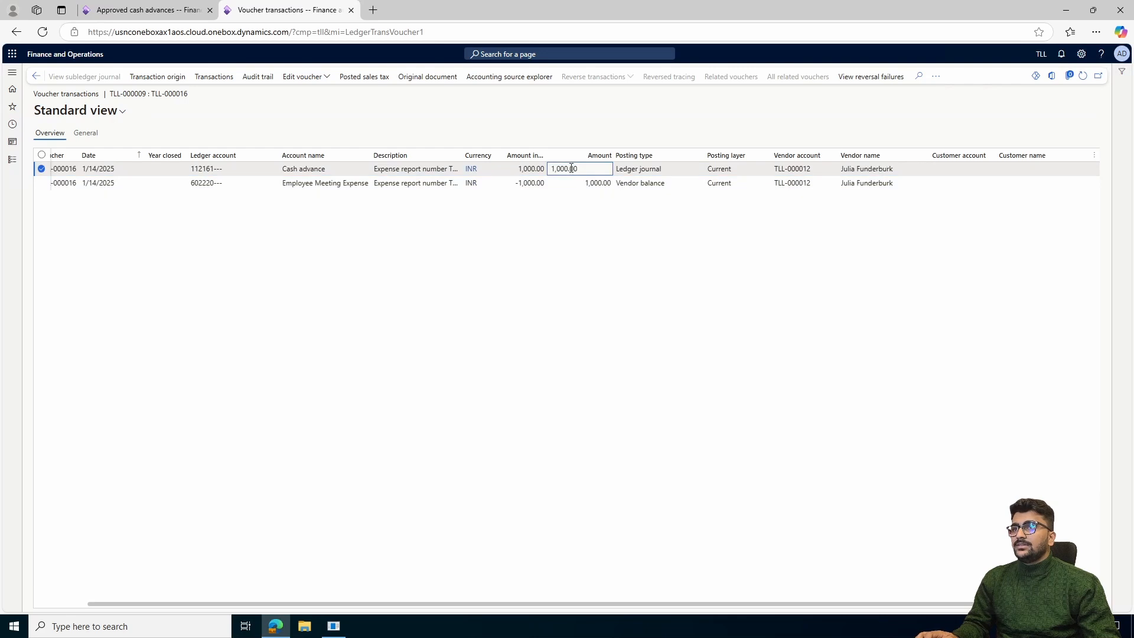
click(579, 183)
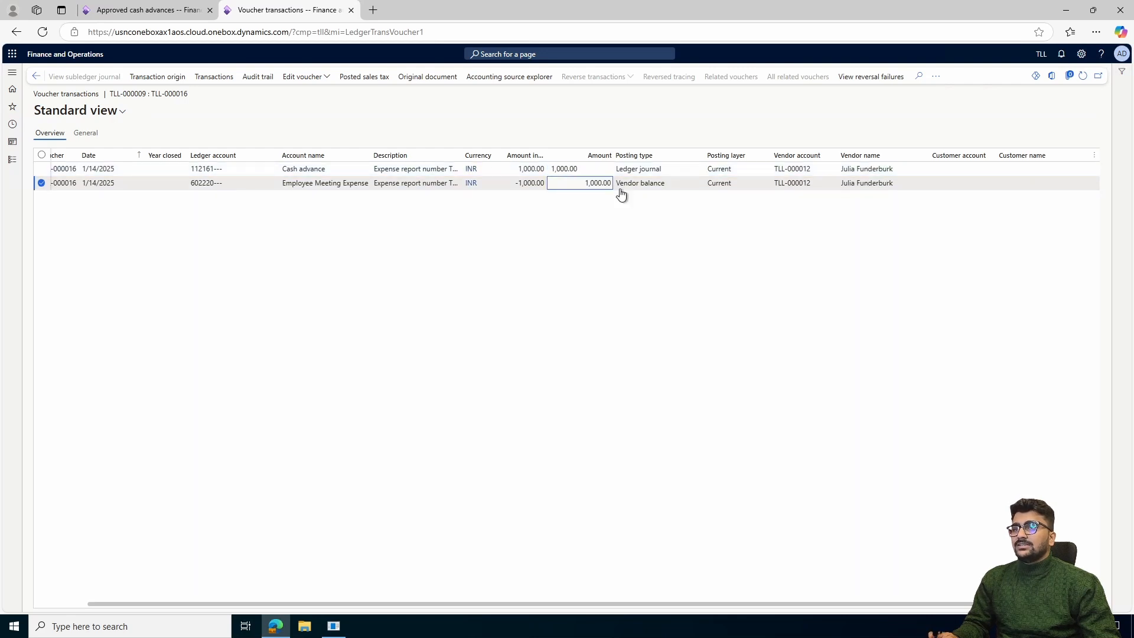
View the employee's vendor transactions from the All vendors list in Accounts payable, and return to the dashboard.
click(12, 160)
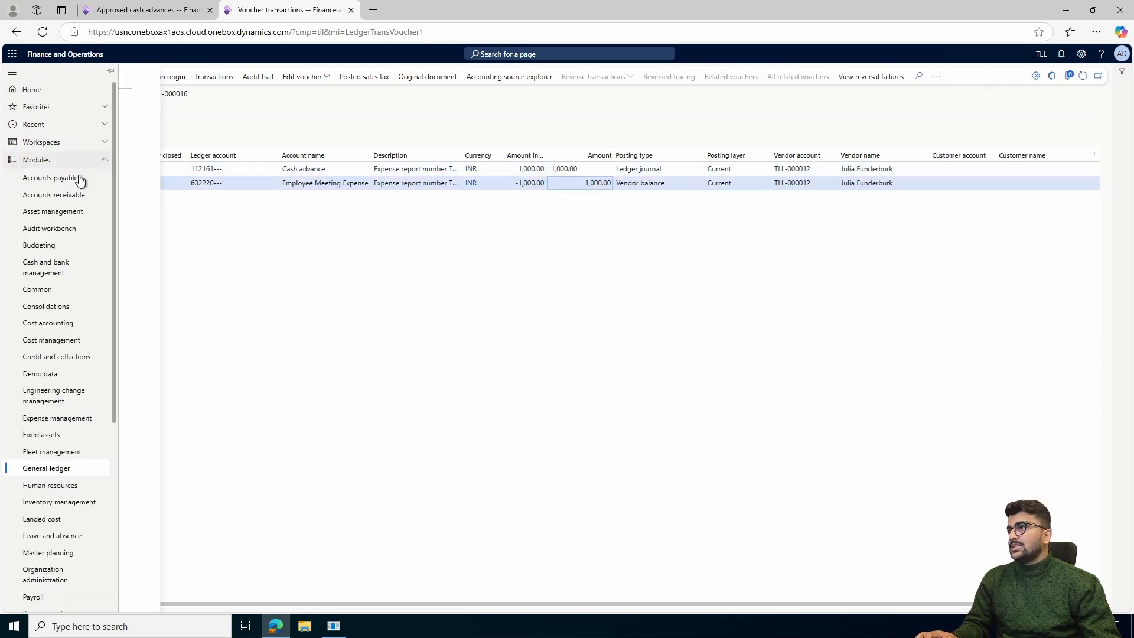
click(56, 178)
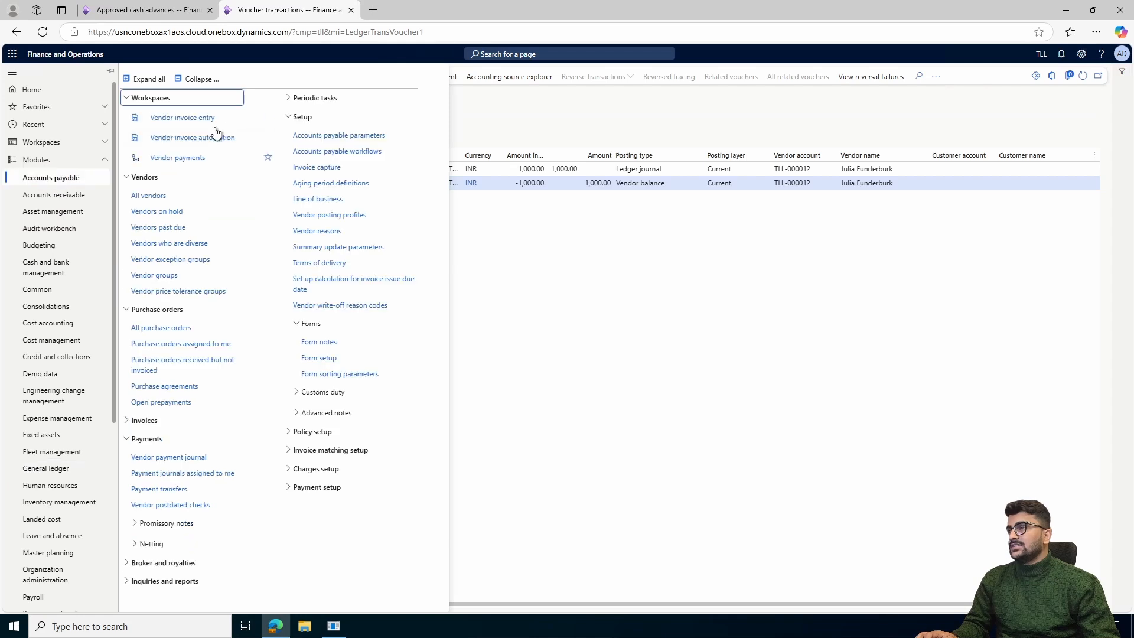
click(169, 198)
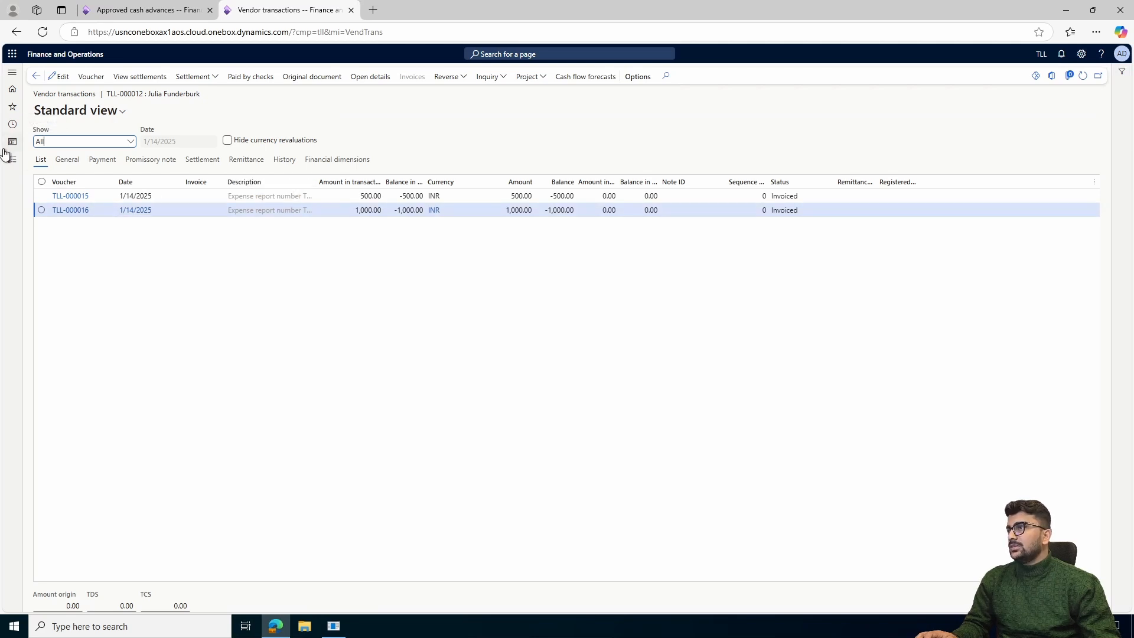
click(19, 90)
In the approved cash advances browser tab, open the personal Expense reports list in Expense management.
click(148, 10)
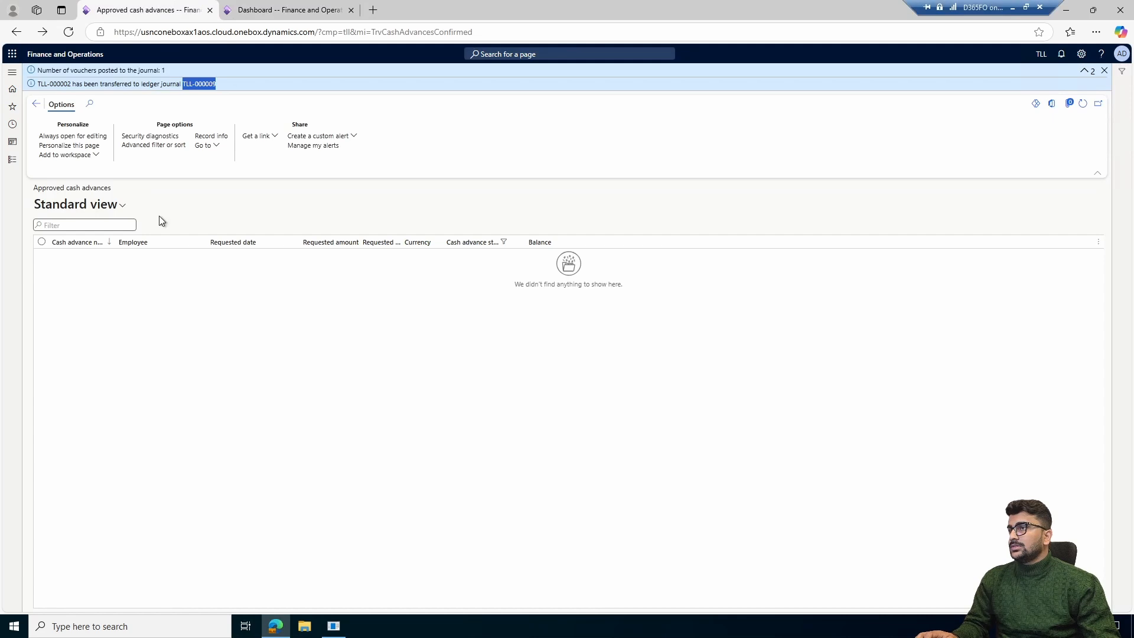
click(12, 159)
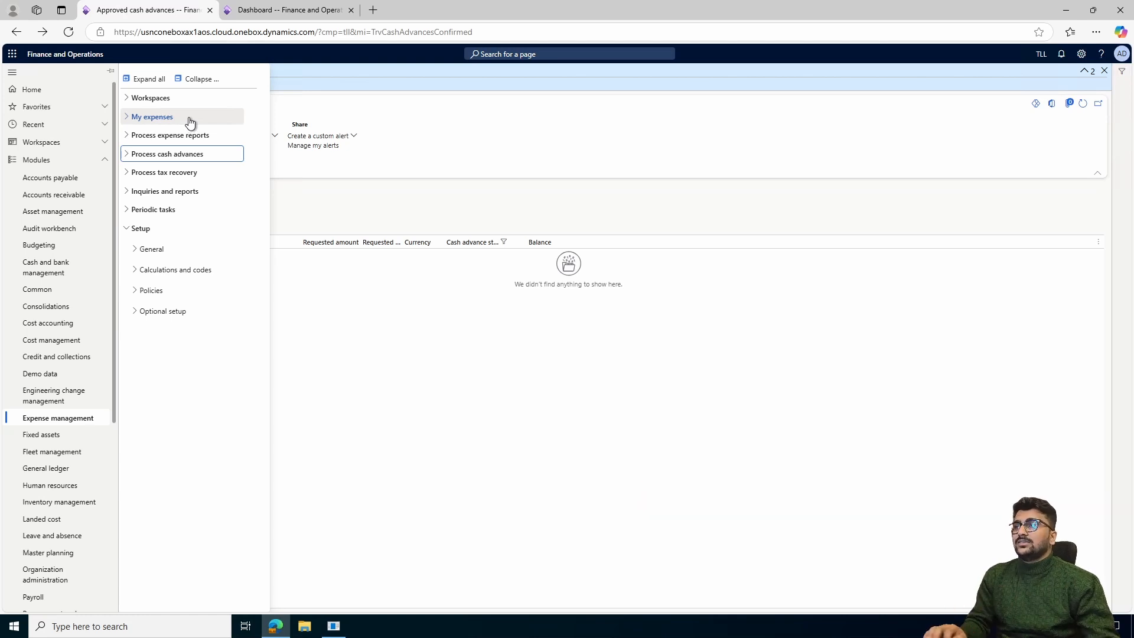
click(188, 119)
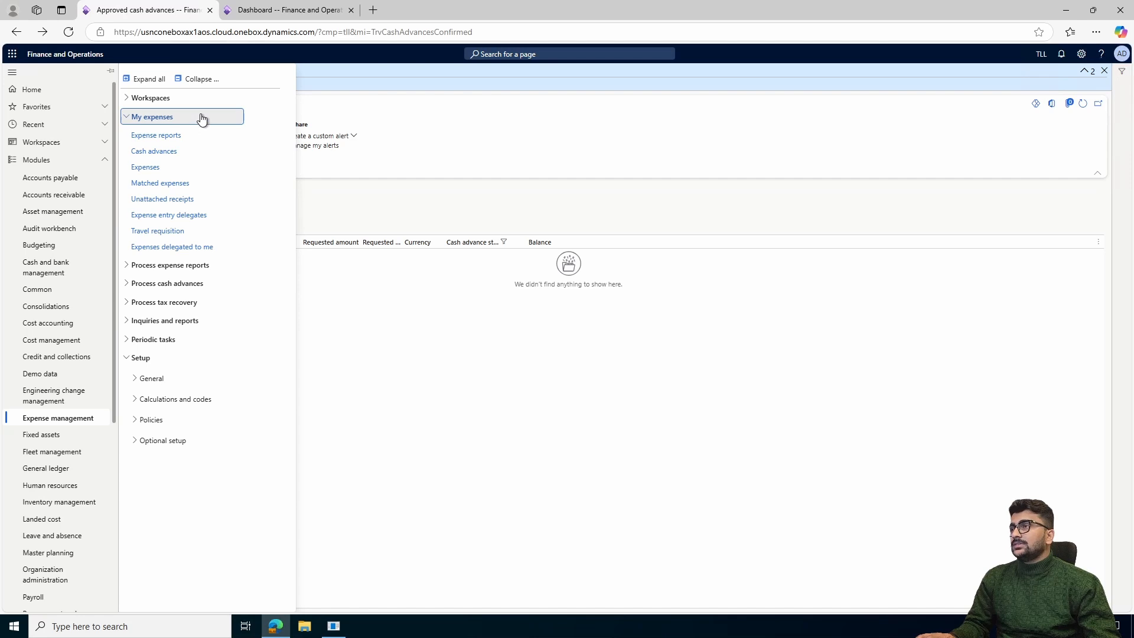
click(168, 138)
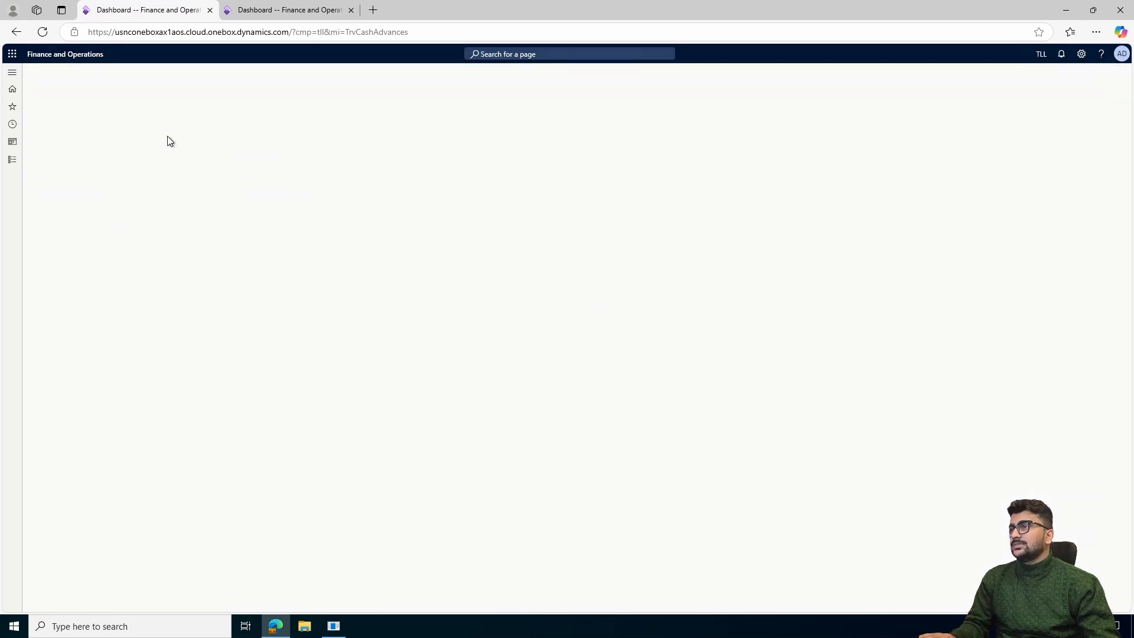
click(15, 162)
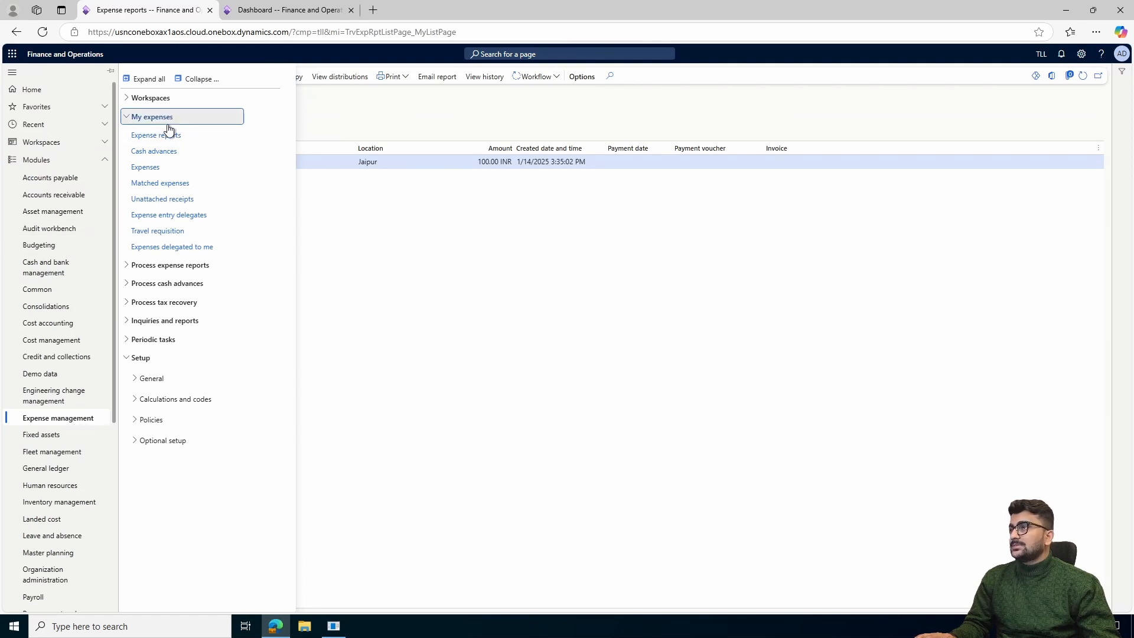
click(360, 219)
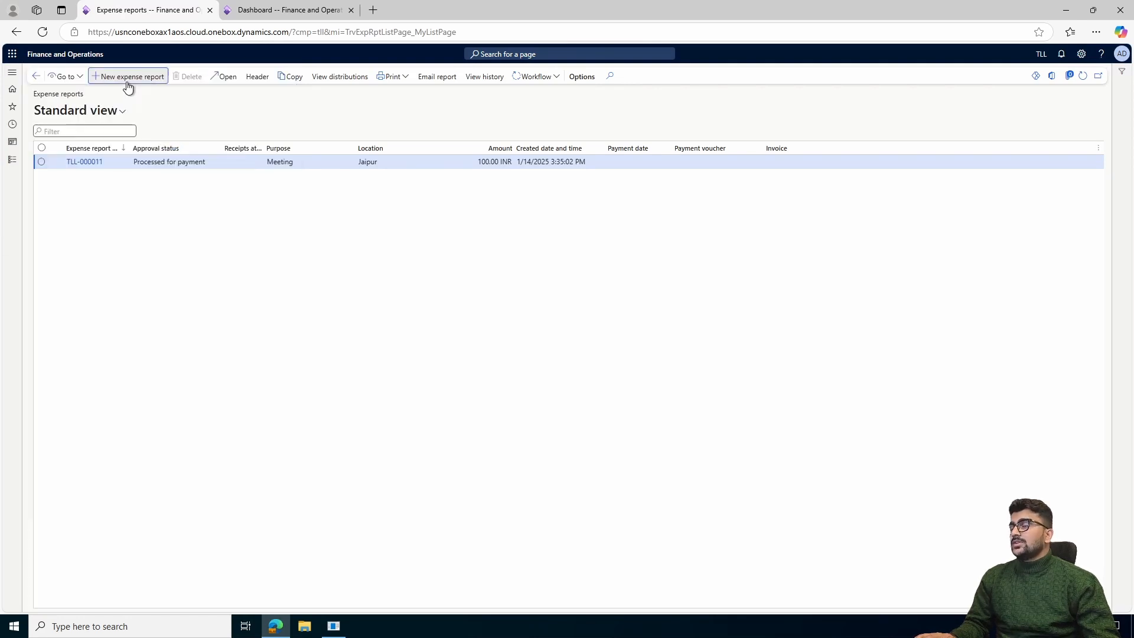
Create a new expense report with purpose Meeting and location Jaipur.
click(127, 77)
click(1069, 112)
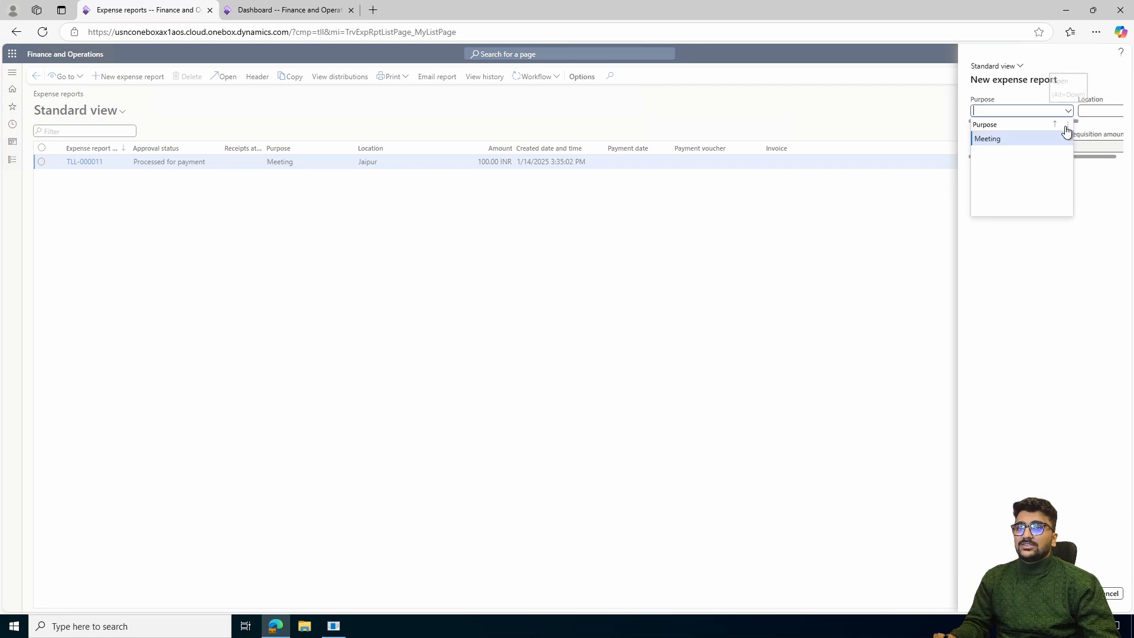
click(1017, 139)
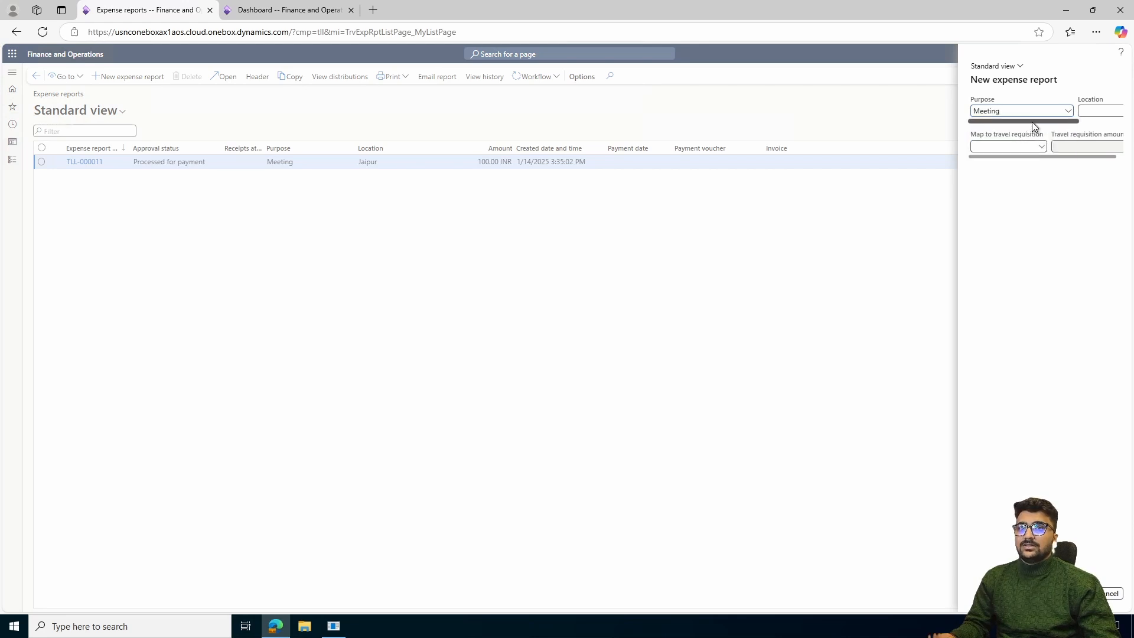
click(1102, 111)
click(1117, 111)
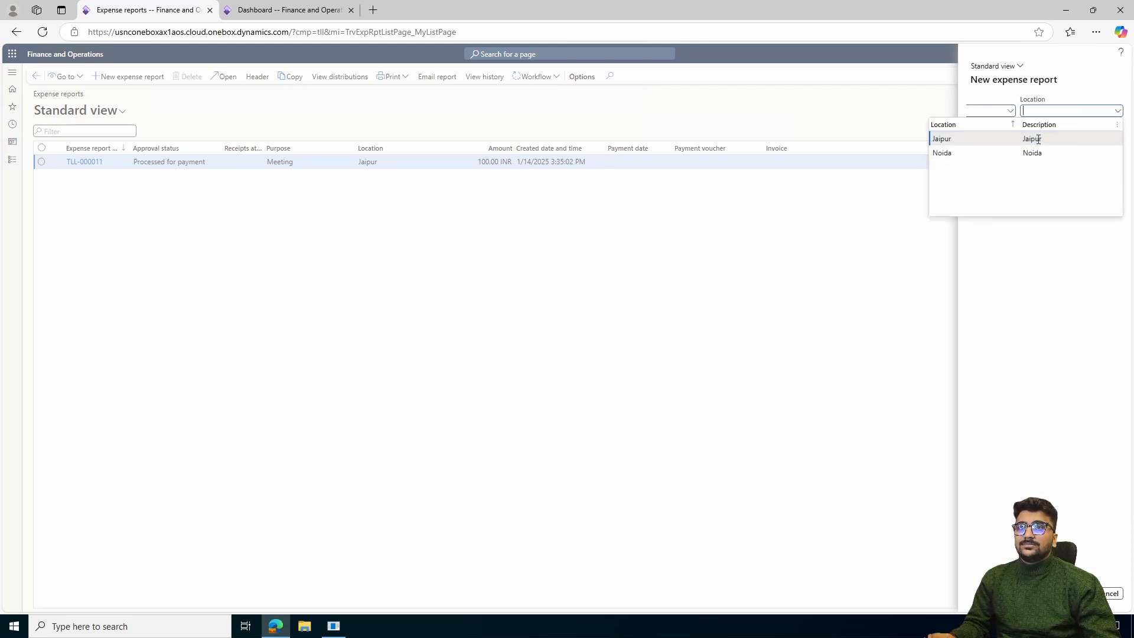
click(1033, 139)
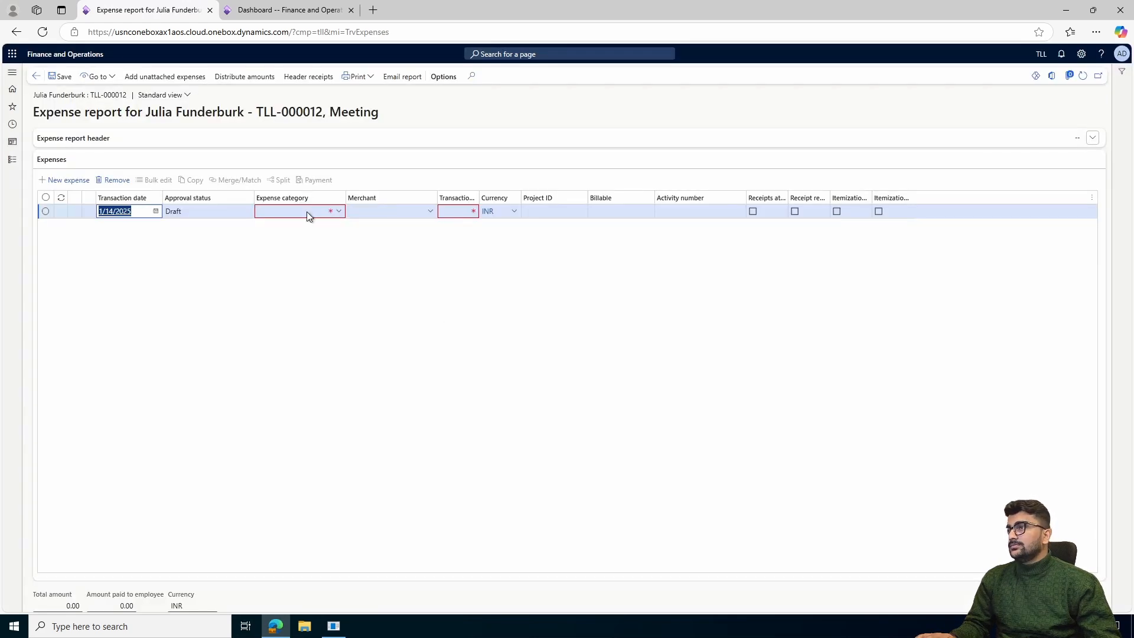
Fill in the expense line with category Meal and a transaction amount of 700 INR, and save the report.
click(339, 214)
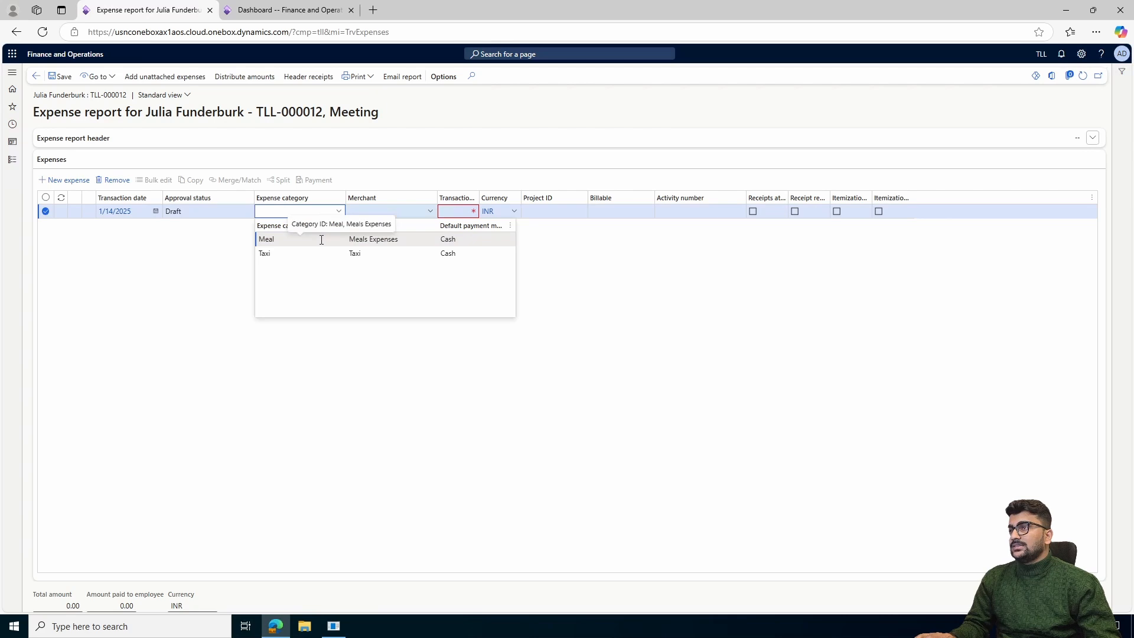
click(420, 243)
click(463, 212)
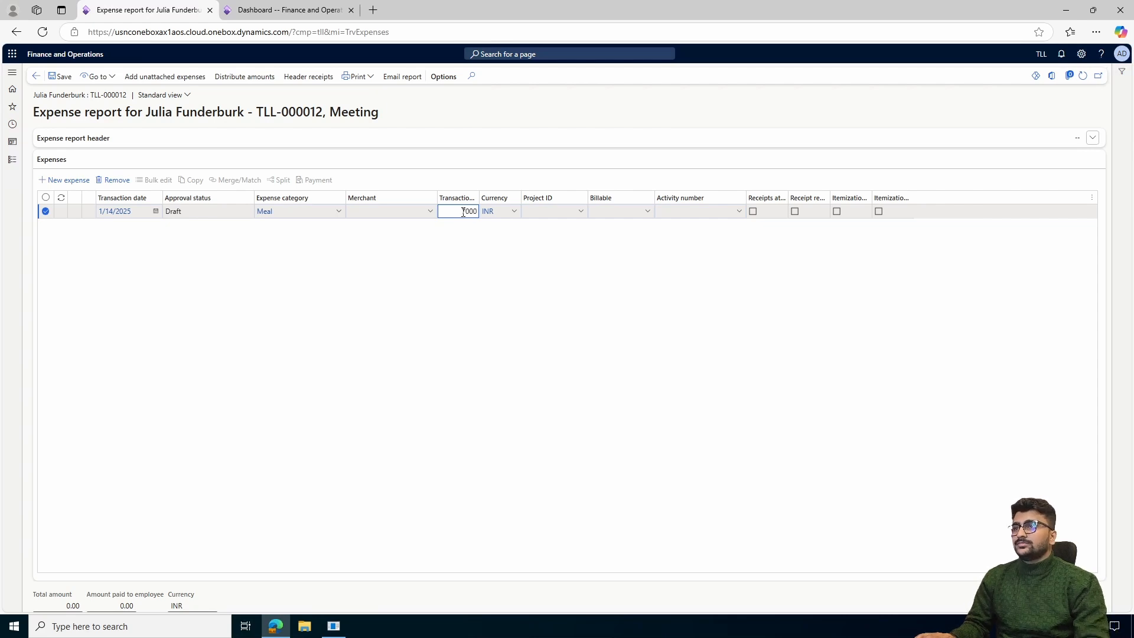
click(60, 76)
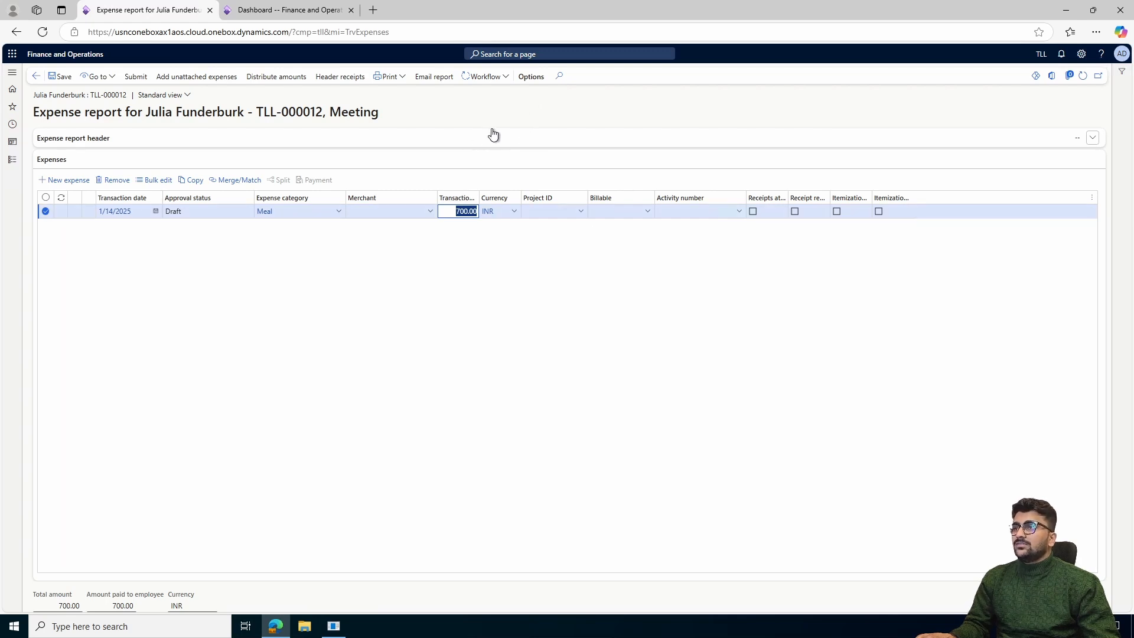
Submit the Meeting expense report to the approval workflow without a comment.
click(505, 79)
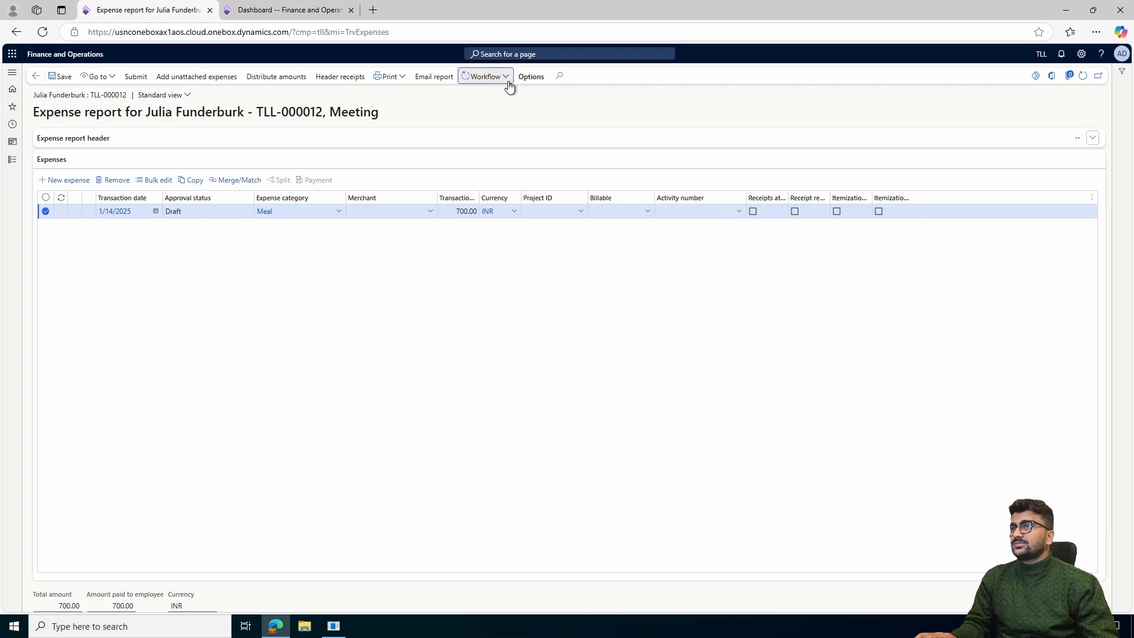
click(512, 97)
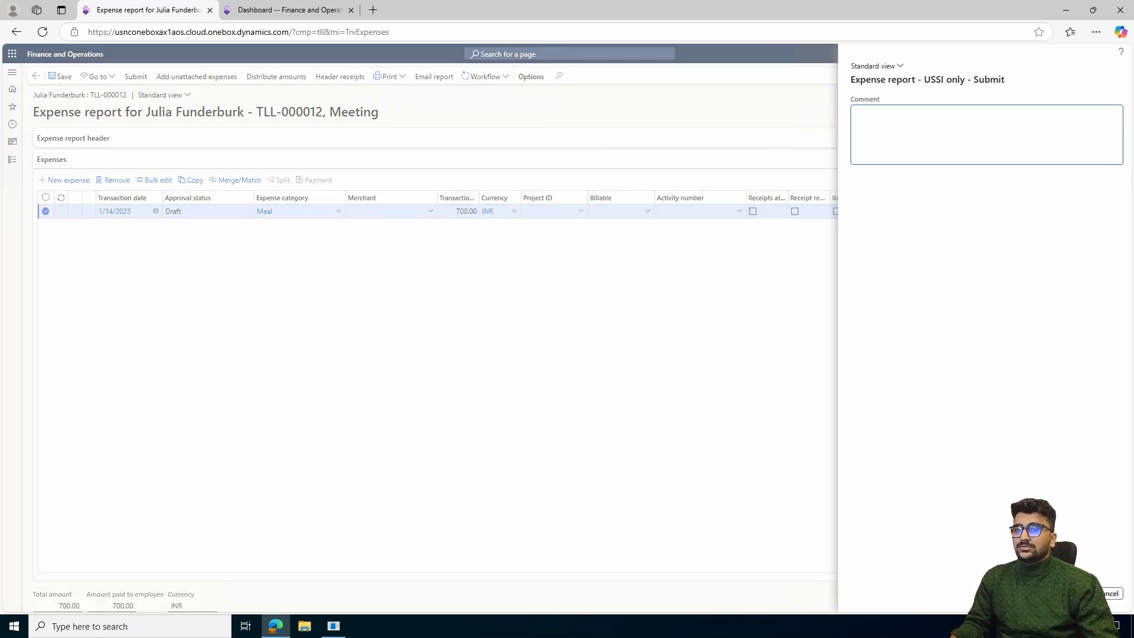
click(1072, 593)
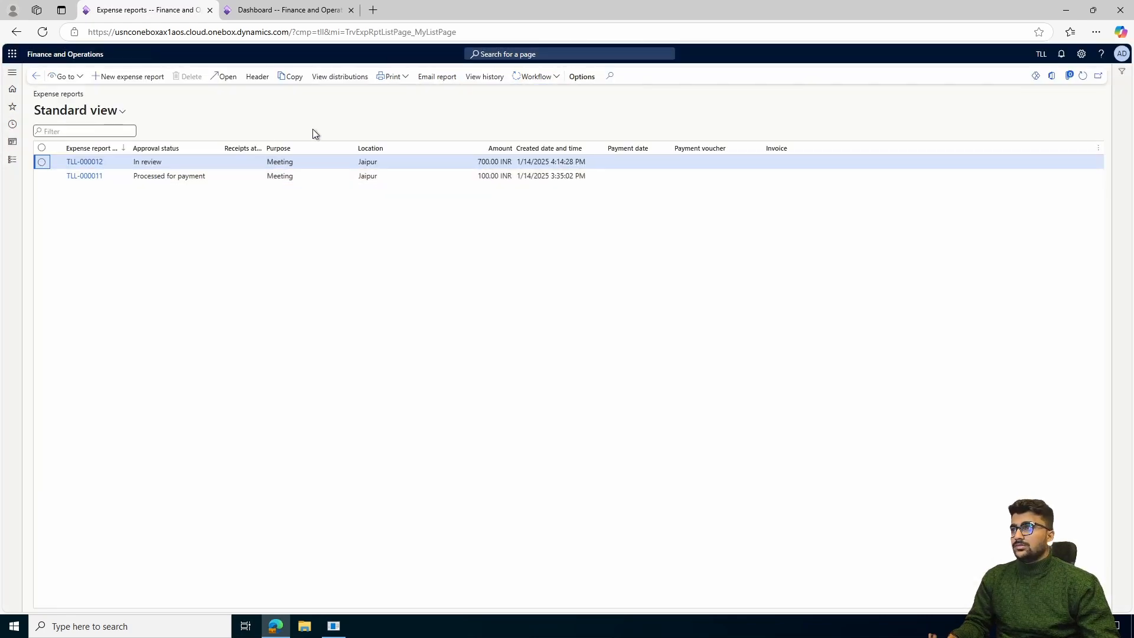
Check the submitted expense report's approval status and review its workflow history and tracking details.
click(155, 164)
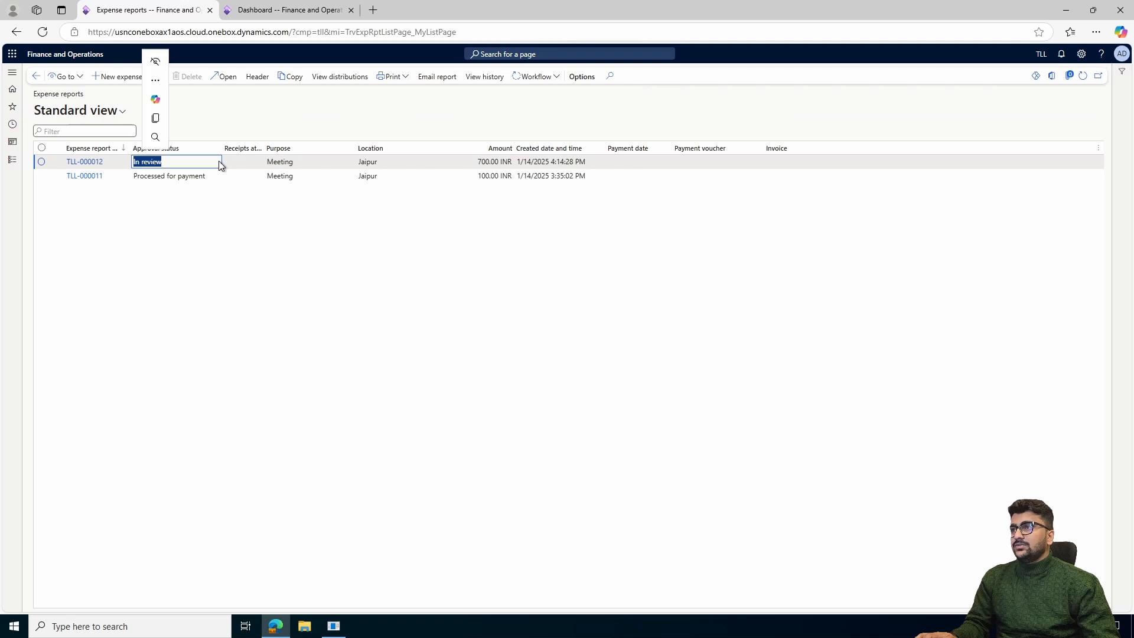
click(484, 76)
scroll(314, 496, down, 4)
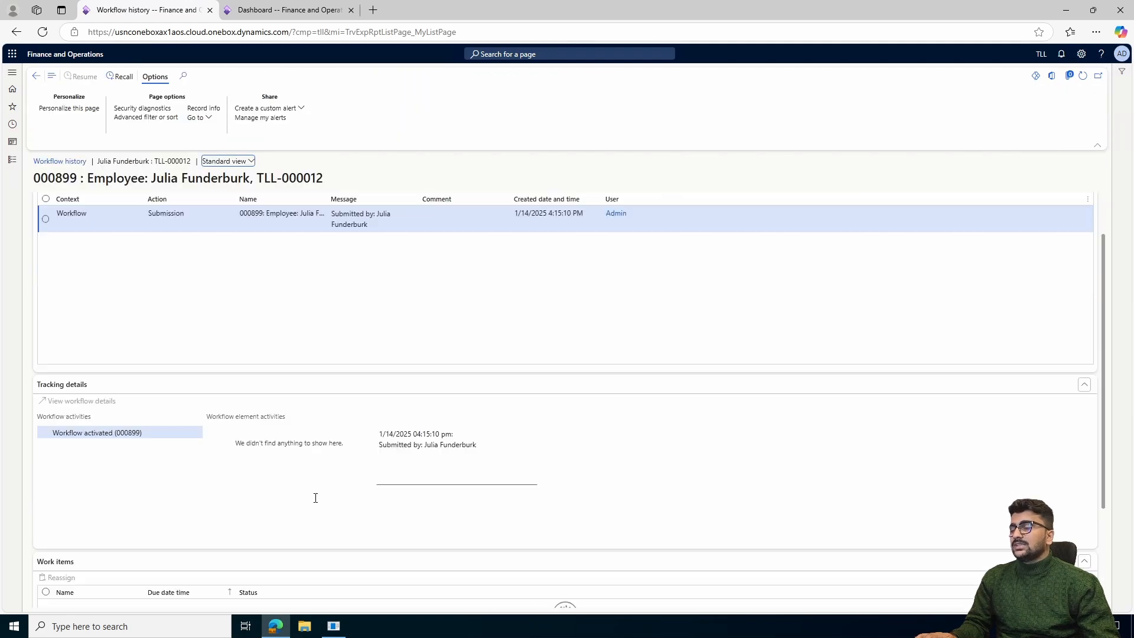
scroll(516, 443, up, 4)
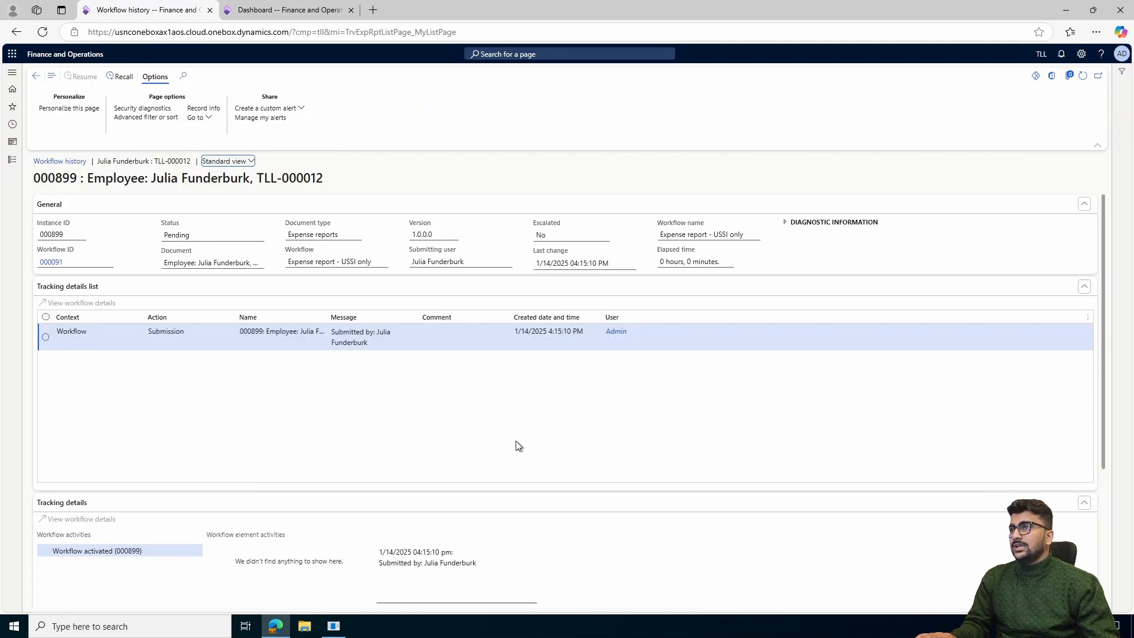
scroll(390, 460, down, 3)
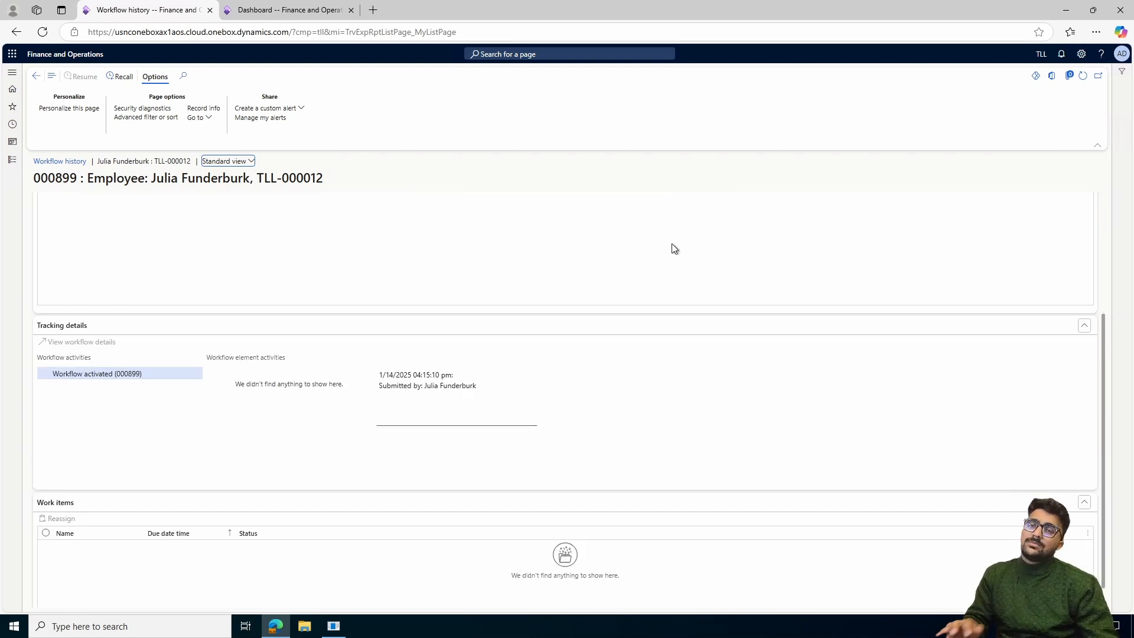
click(1083, 77)
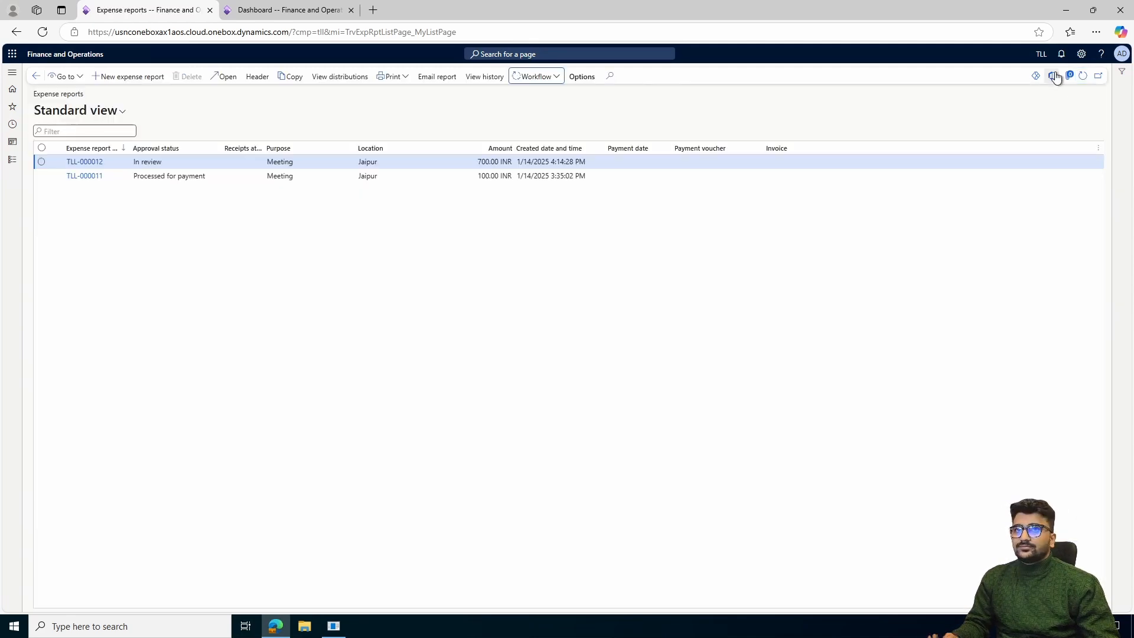
Approve the submitted 700 INR expense report without a comment and check its updated approval status.
click(552, 86)
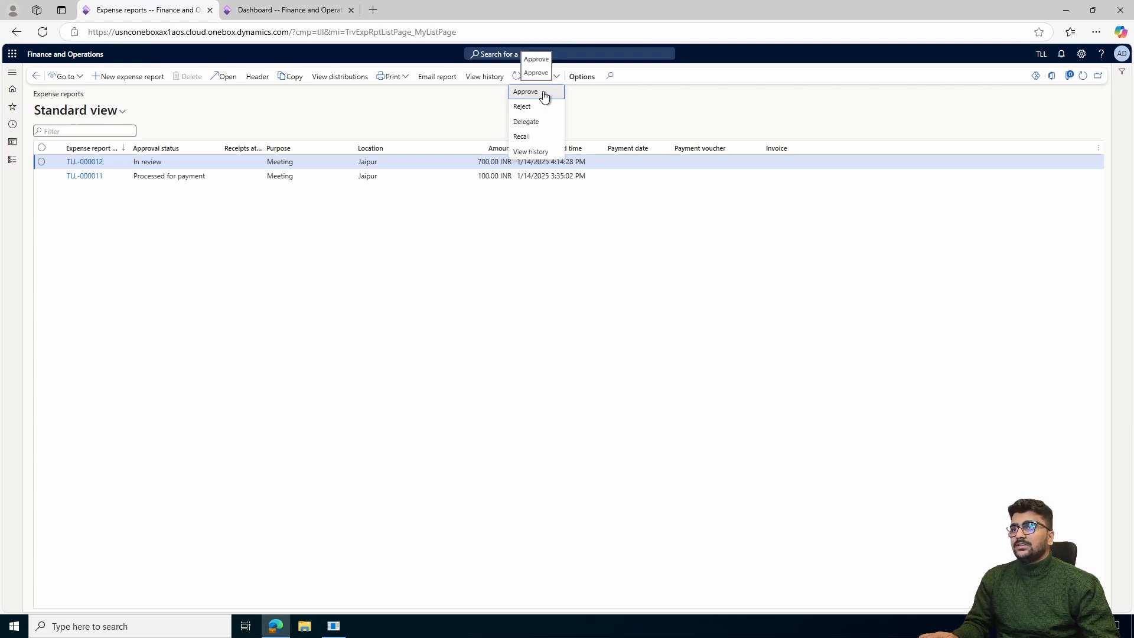
click(544, 96)
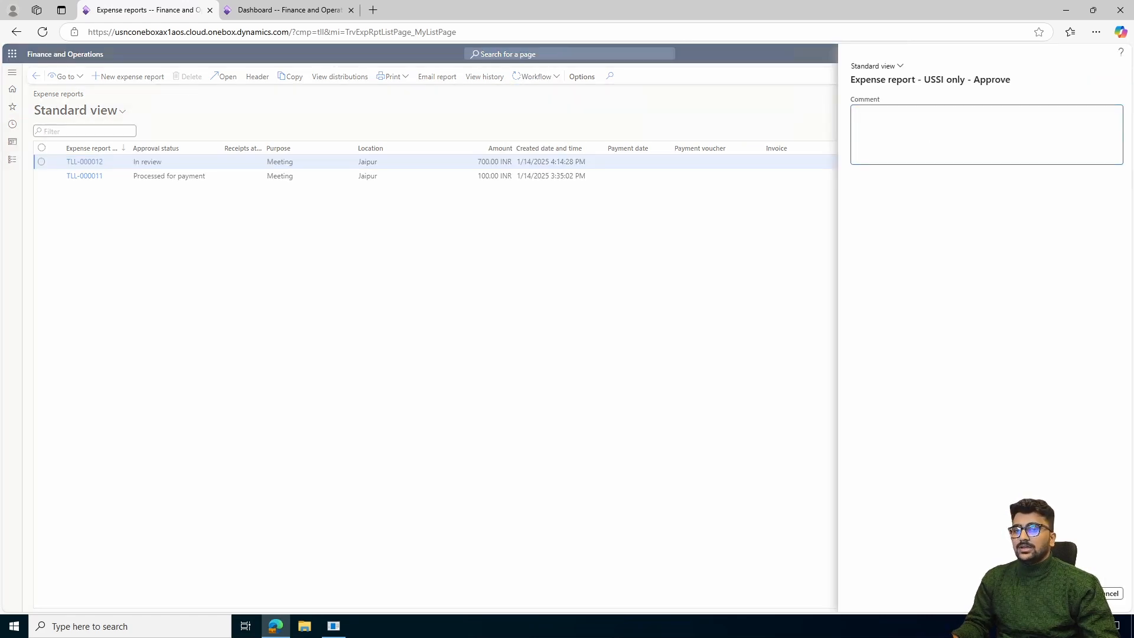
click(535, 76)
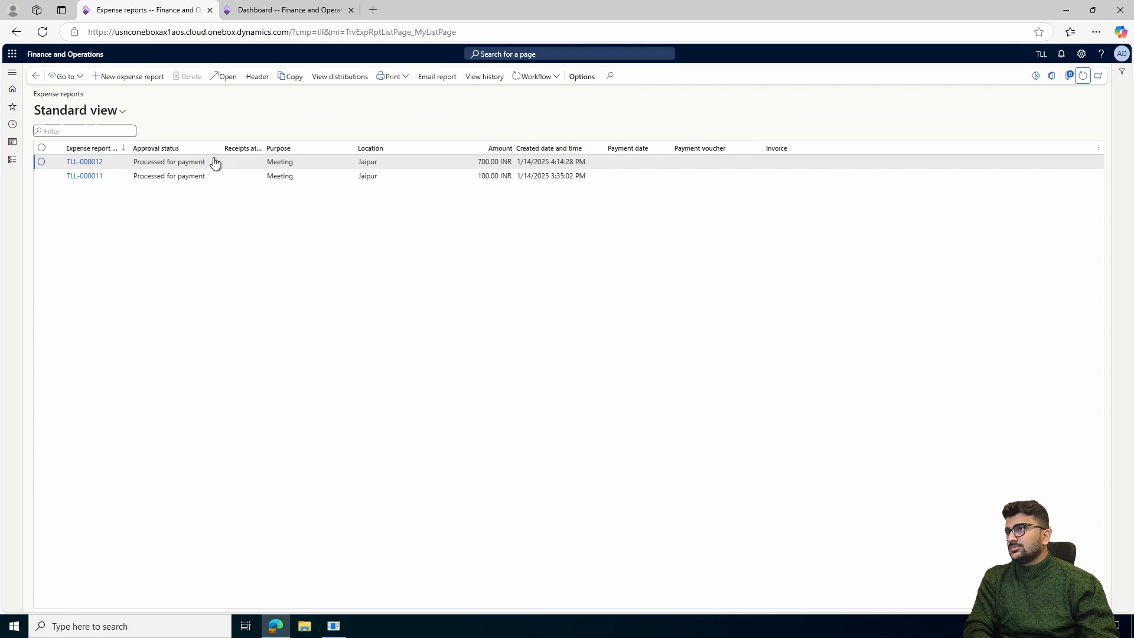
drag(214, 163, 134, 175)
click(335, 235)
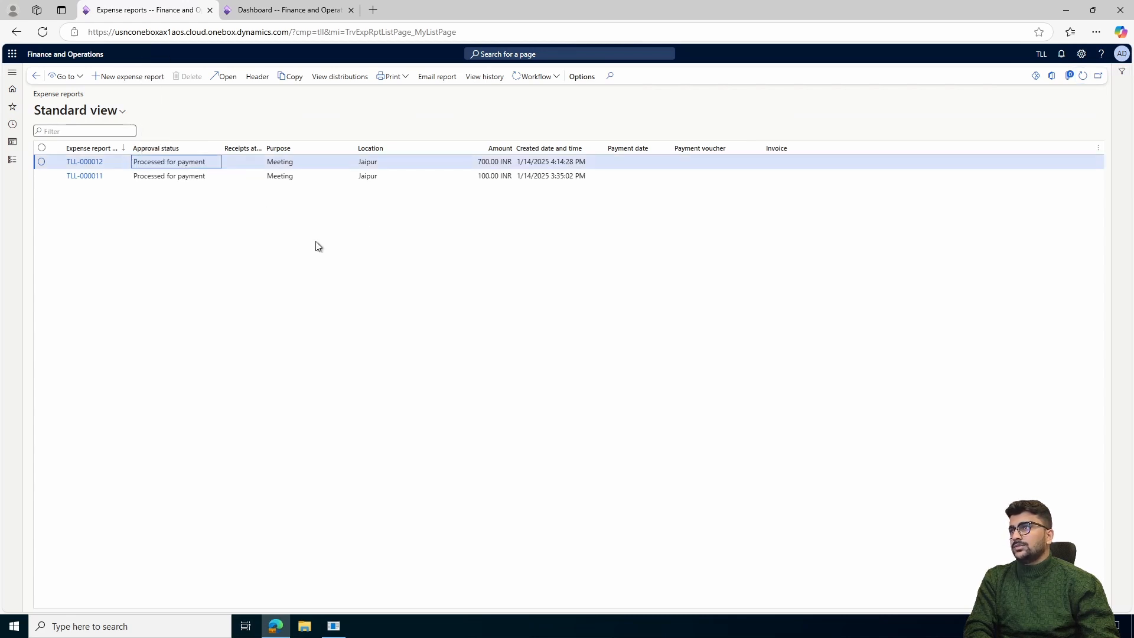
Open the All expense reports list under Process expense reports in Expense management.
click(13, 163)
click(380, 236)
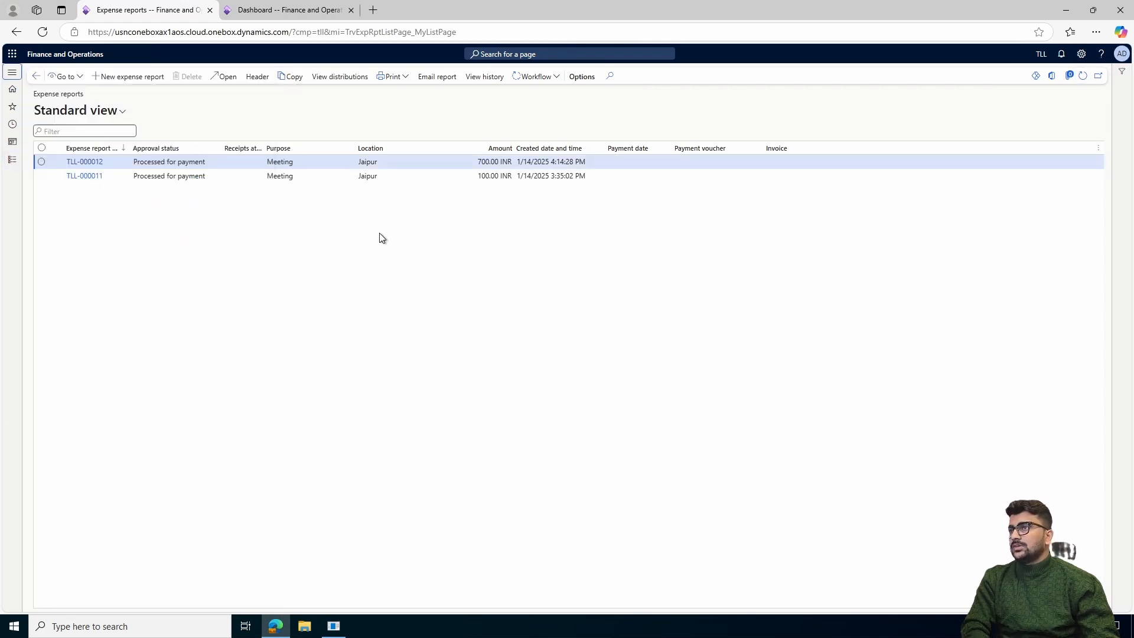
click(13, 160)
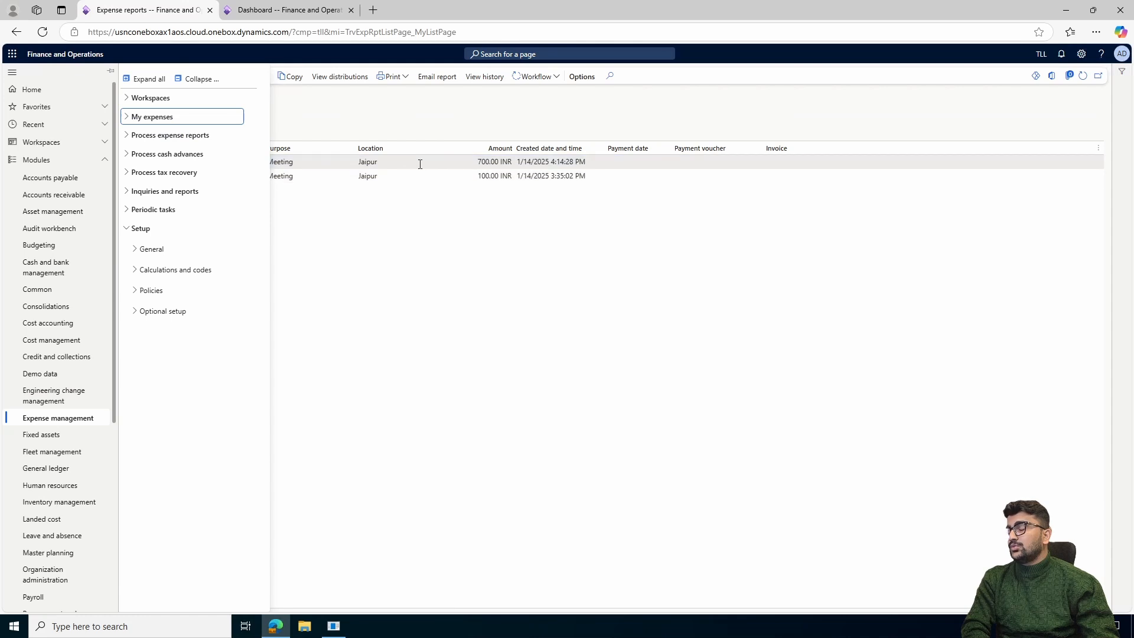
click(211, 139)
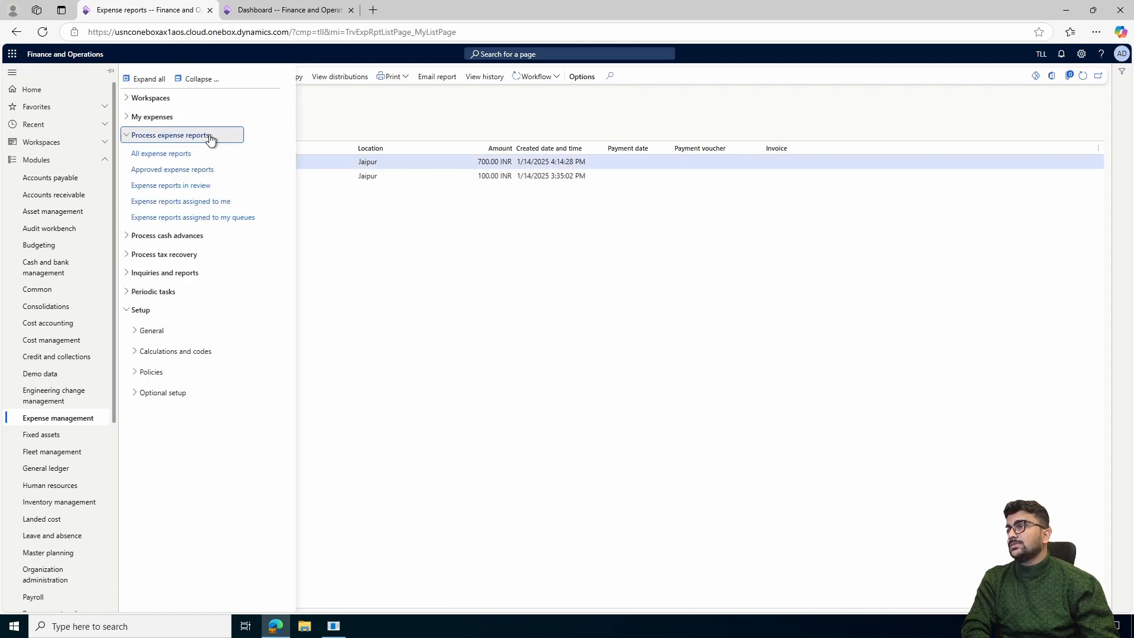
click(187, 156)
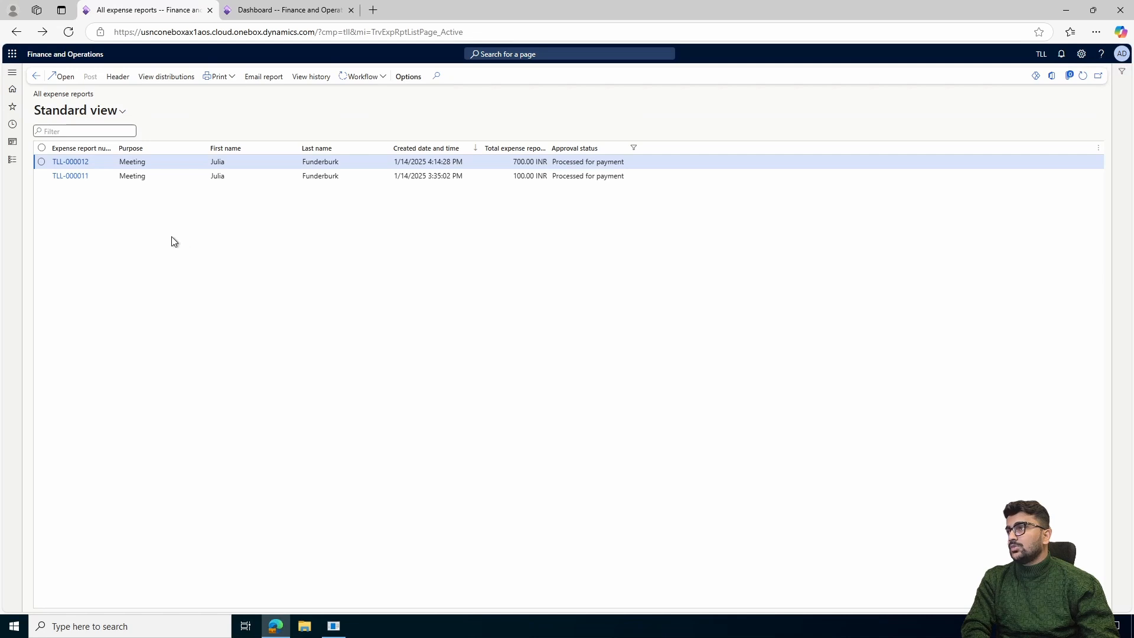
Open the paid 1,000.00 cash advance from the Cash advances list under My expenses in Expense management.
click(251, 165)
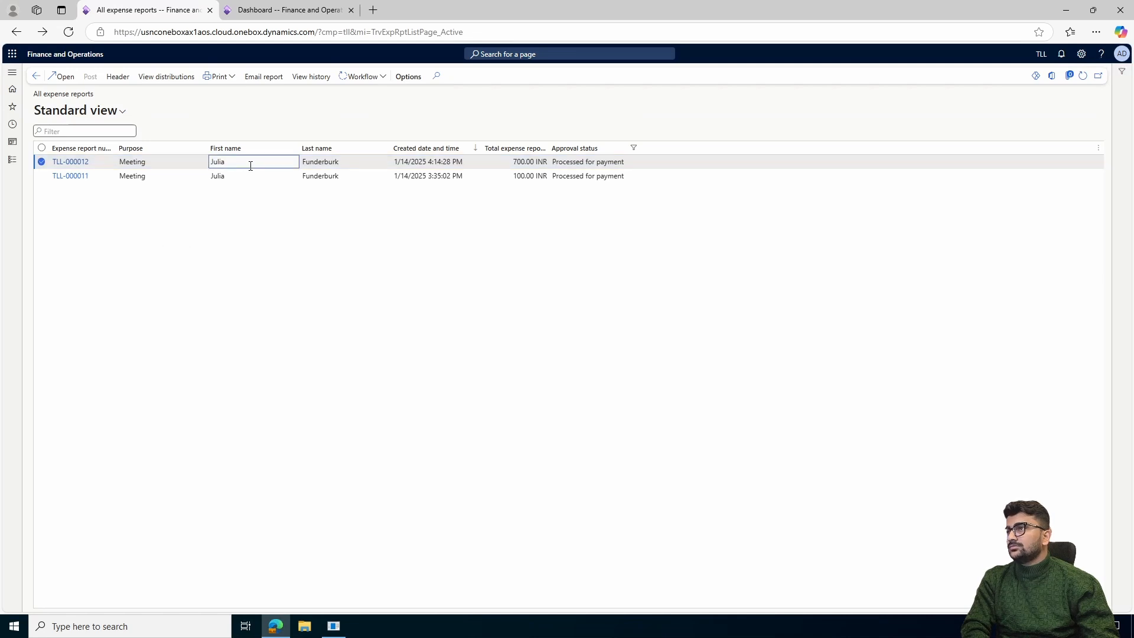
click(12, 160)
click(158, 117)
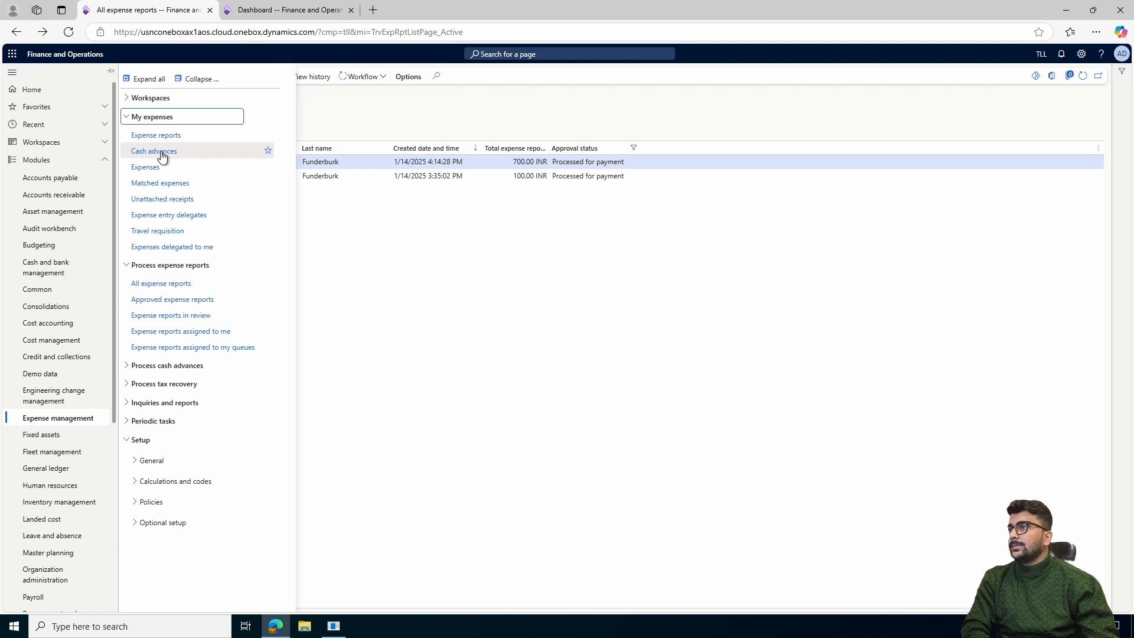
click(162, 154)
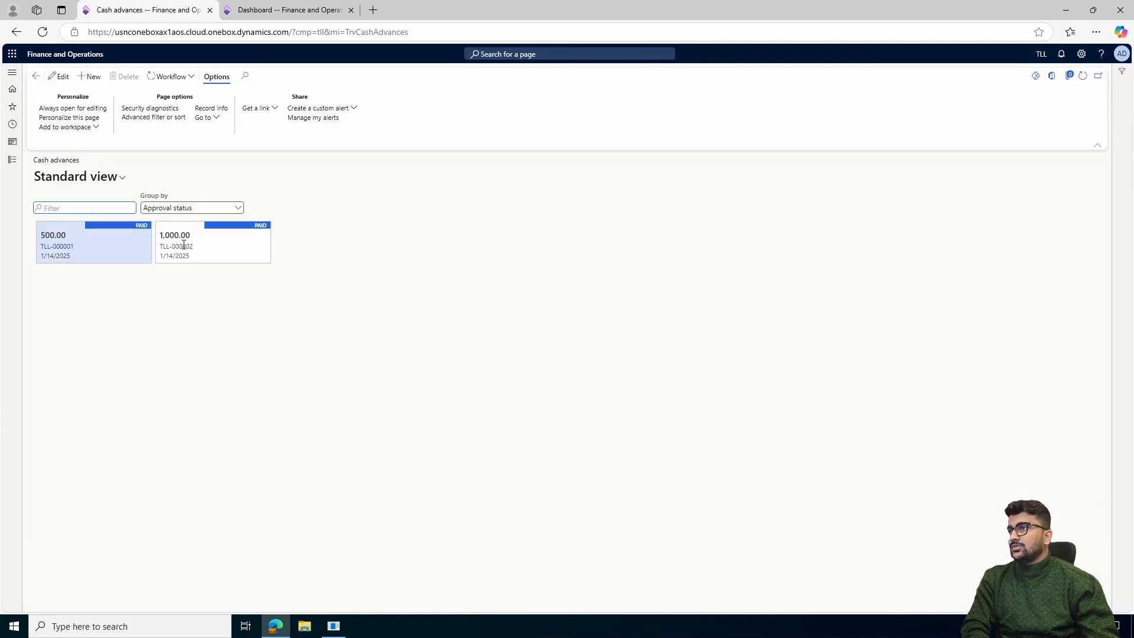
click(206, 247)
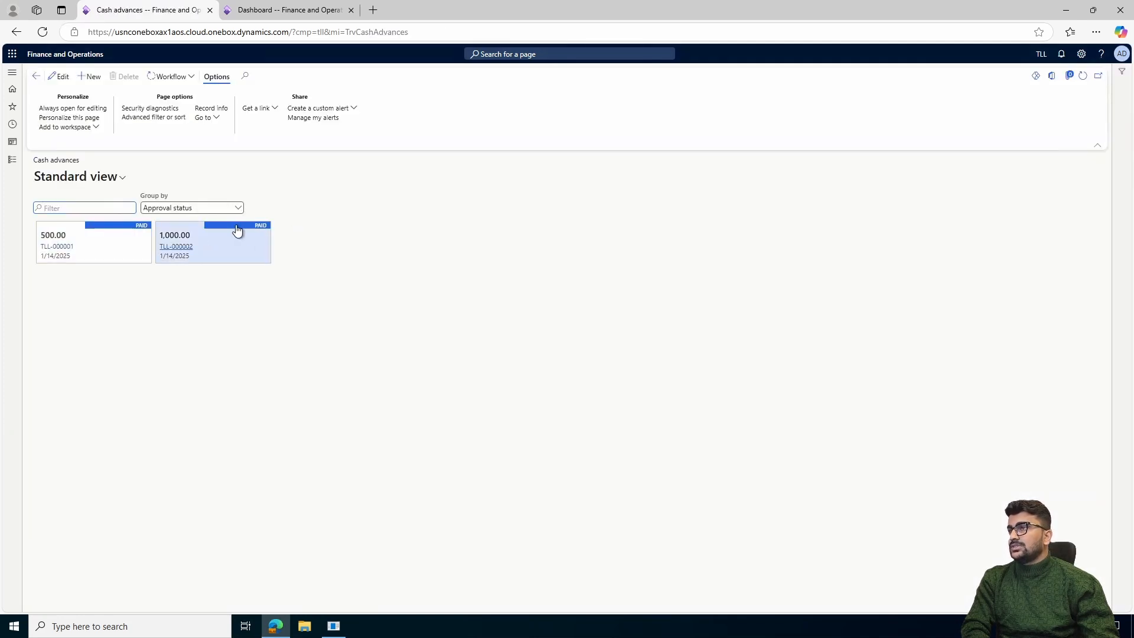
drag(236, 228, 269, 228)
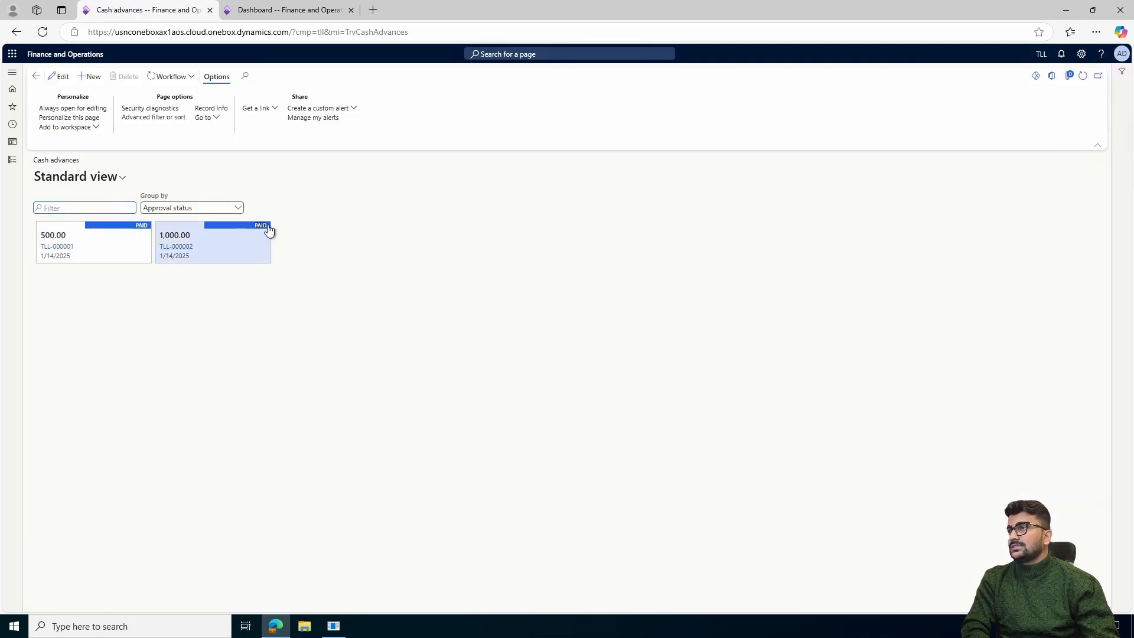
click(180, 244)
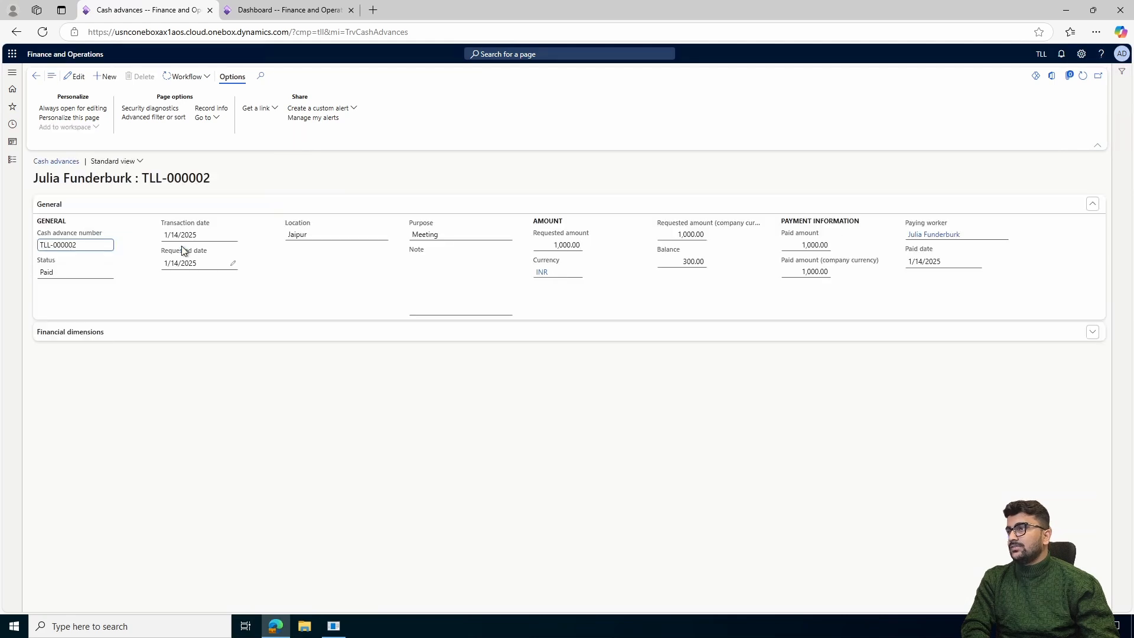
Check the remaining balance of the cash advance in its General details.
click(700, 262)
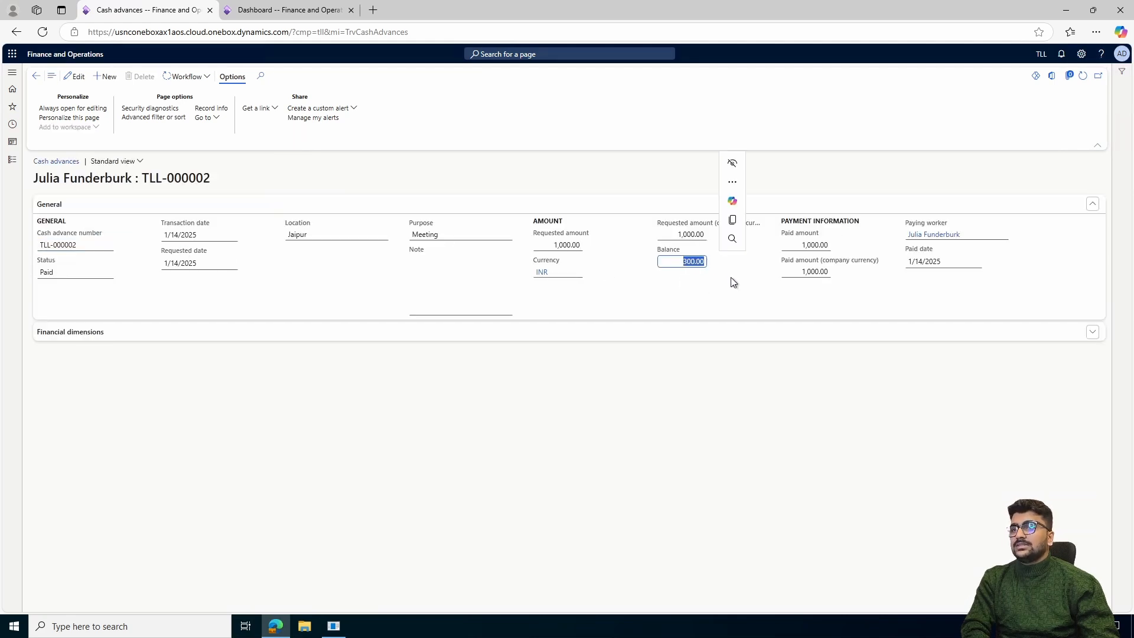
click(262, 257)
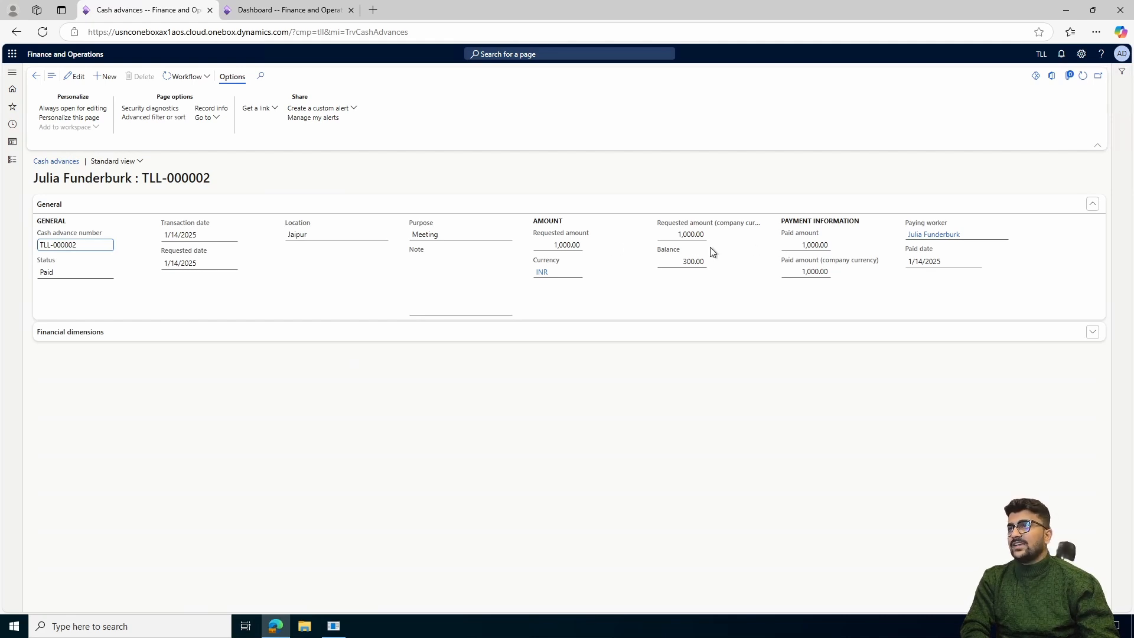
double_click(684, 262)
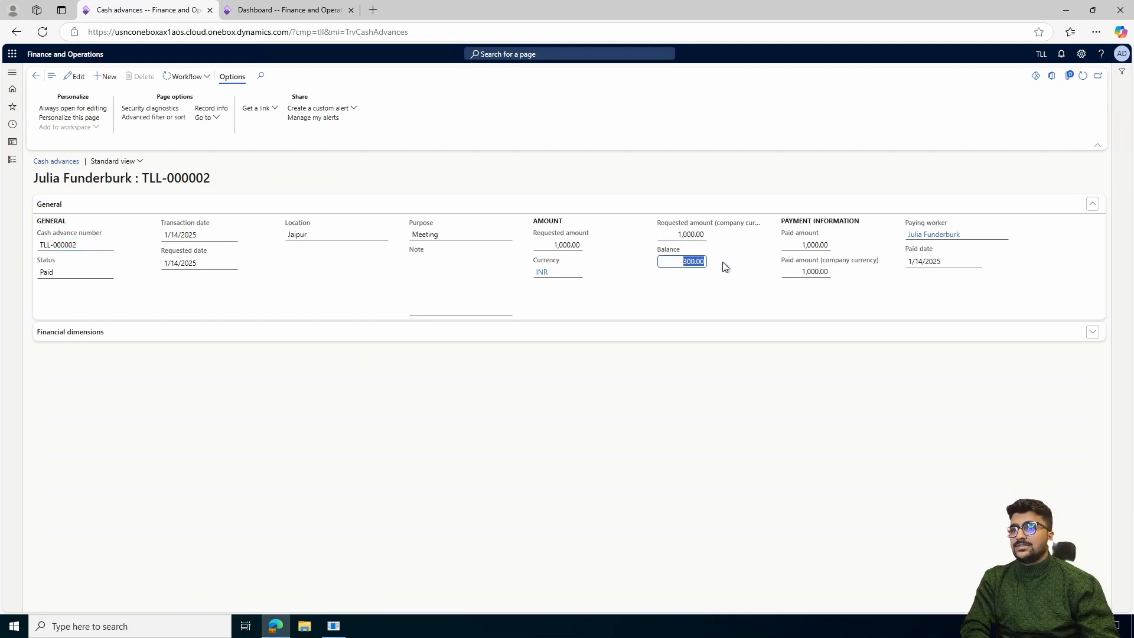
click(734, 277)
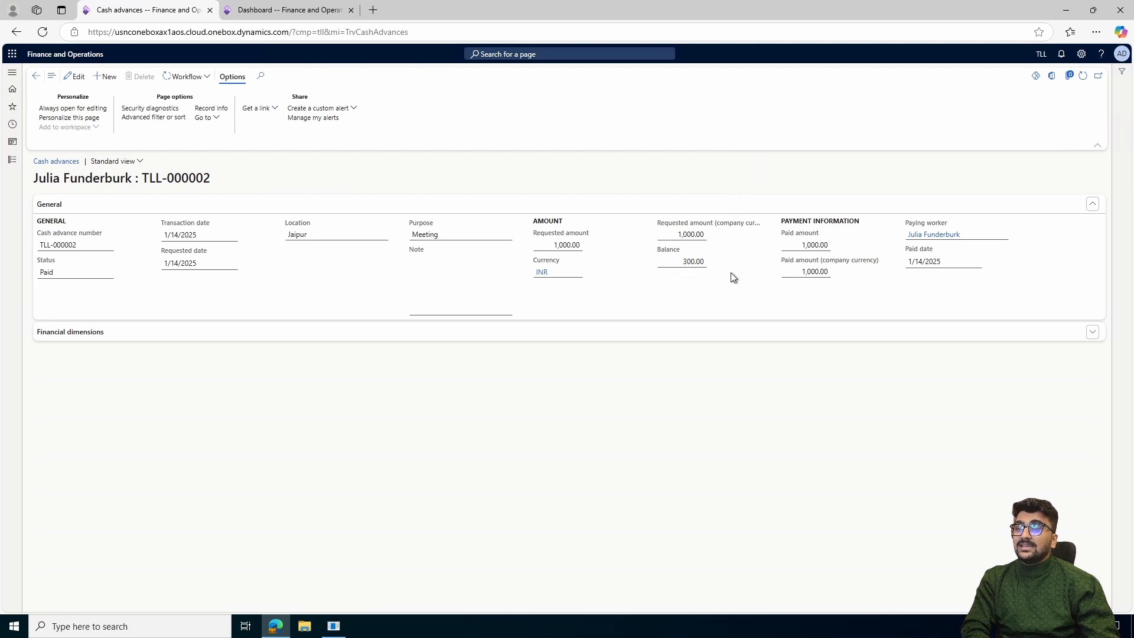
double_click(686, 262)
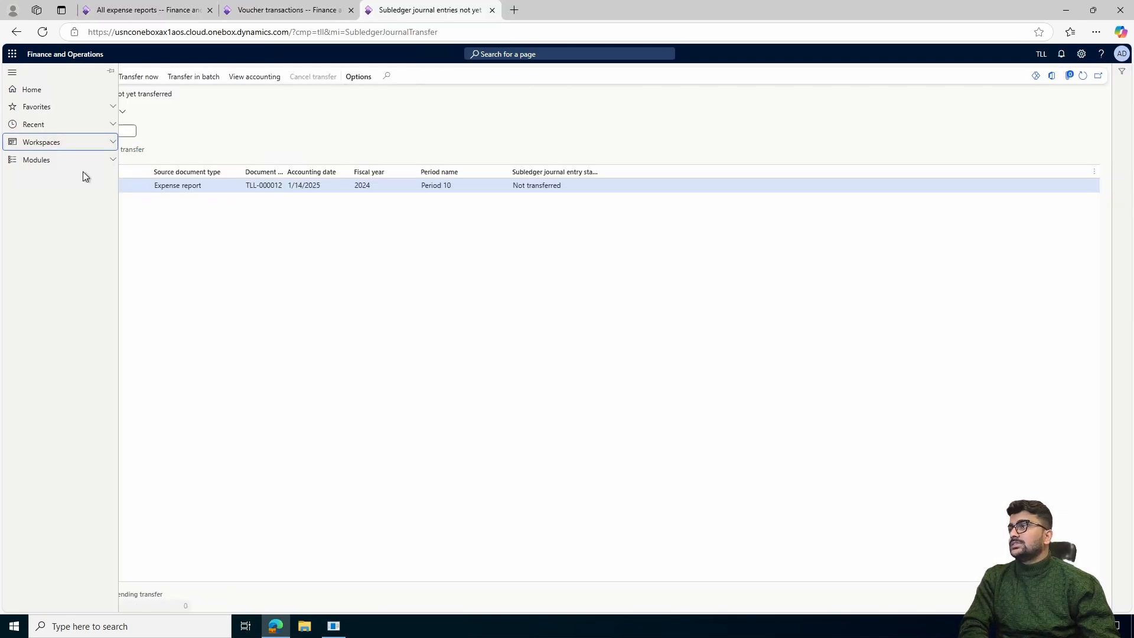
Transfer the expense report's entry immediately from the General ledger's Subledger journal entries not yet transferred list.
click(254, 135)
click(10, 159)
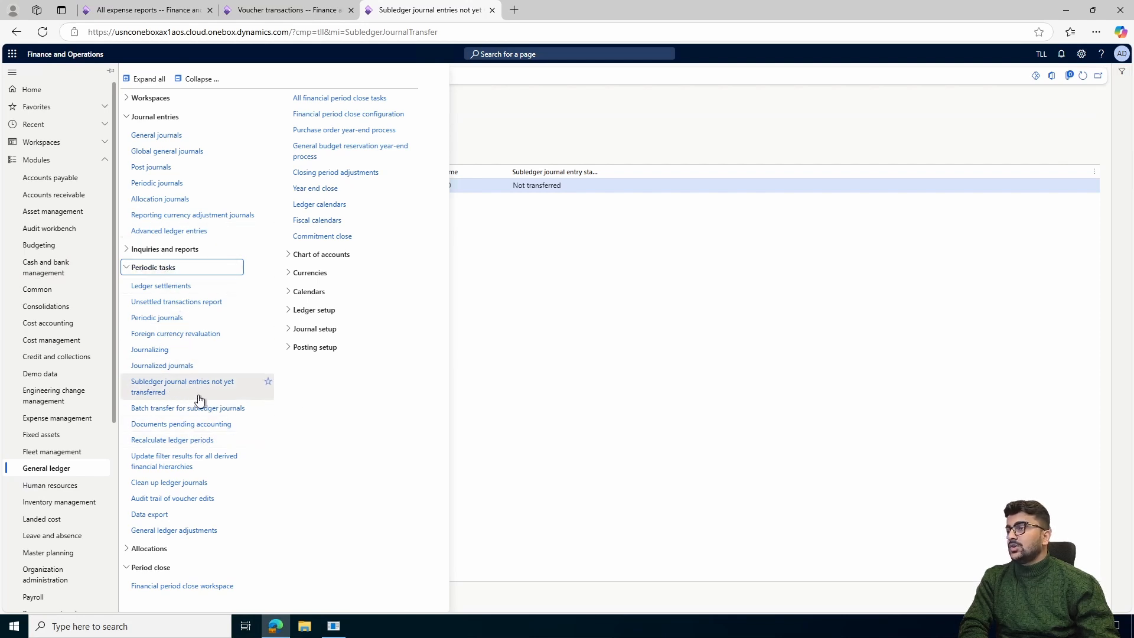
click(537, 330)
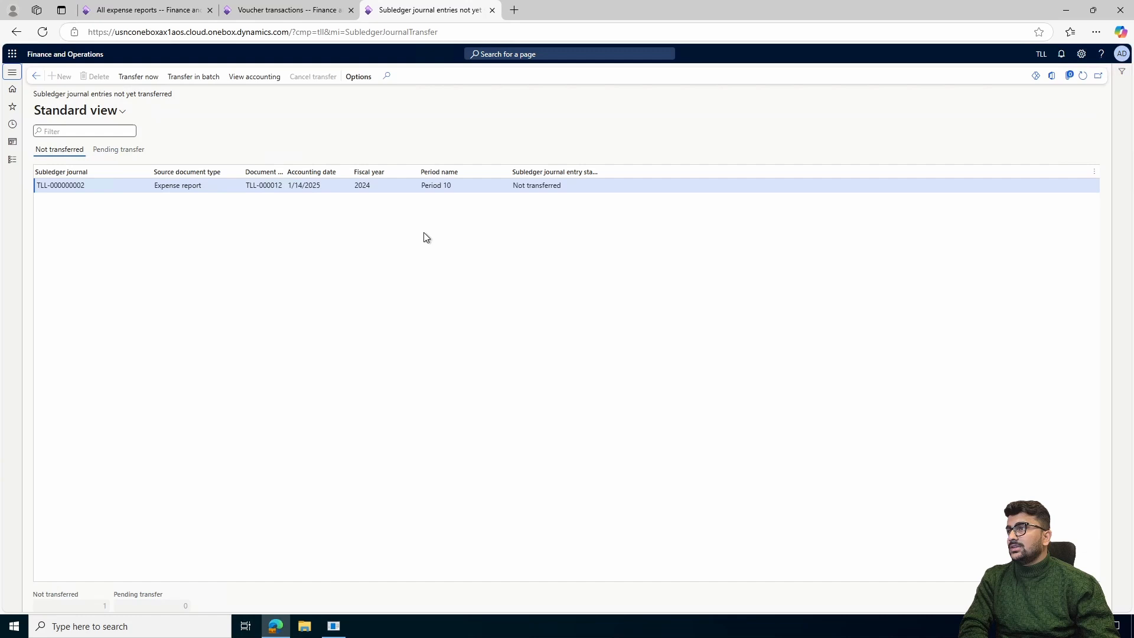
click(142, 77)
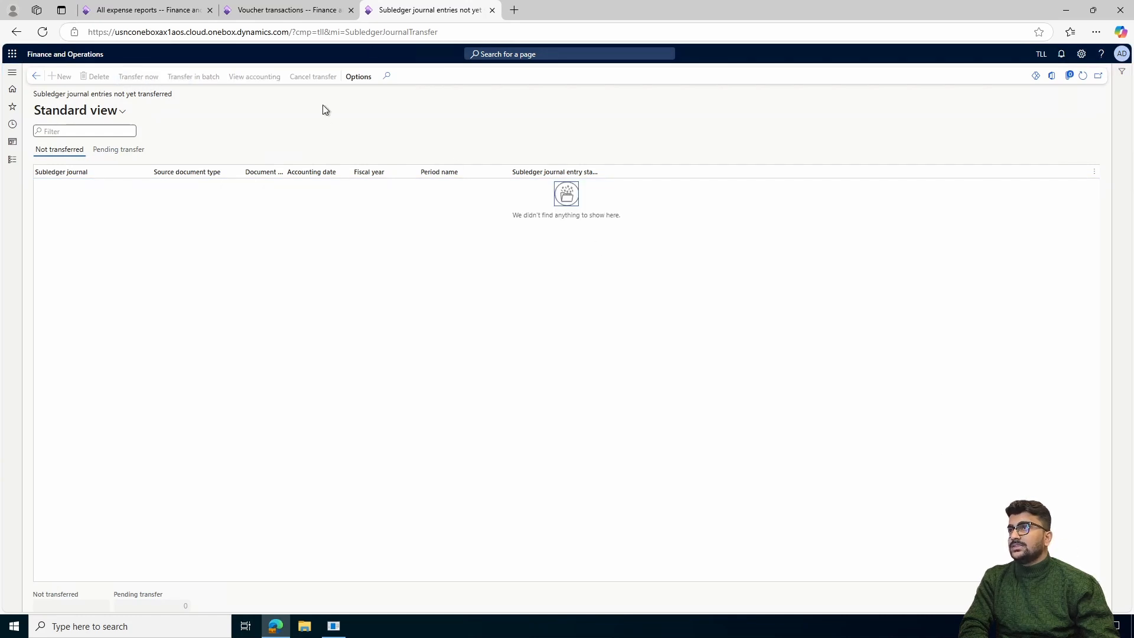
Refresh the voucher transactions and review the Cash advance account lines for the 1,000.00 advance and the 700.00 expense report.
click(277, 10)
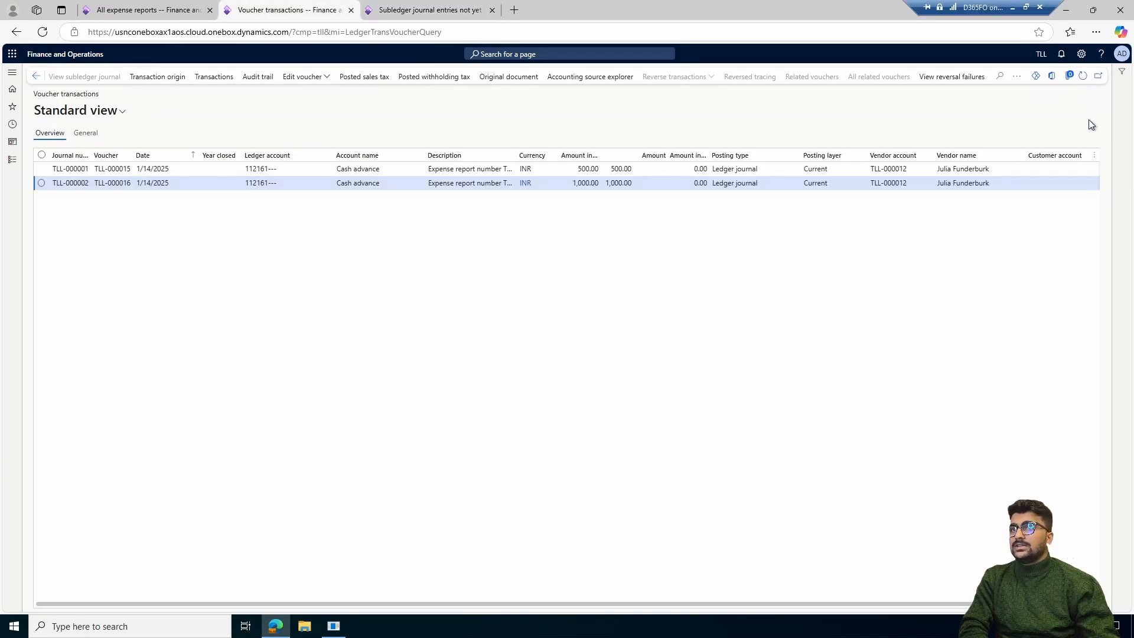
click(137, 9)
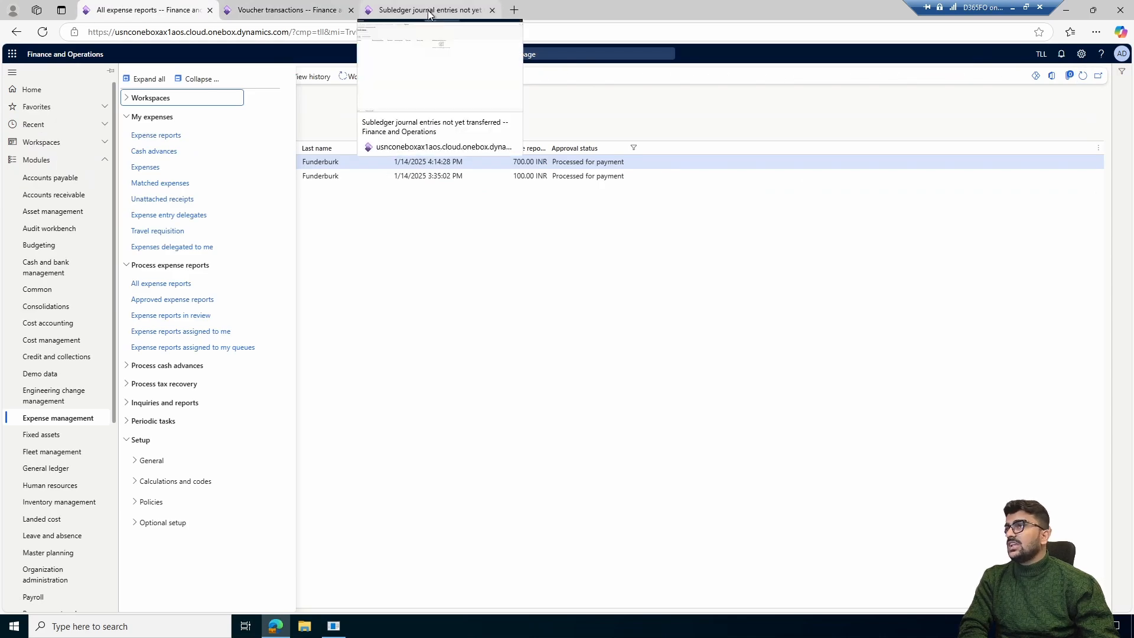
click(355, 243)
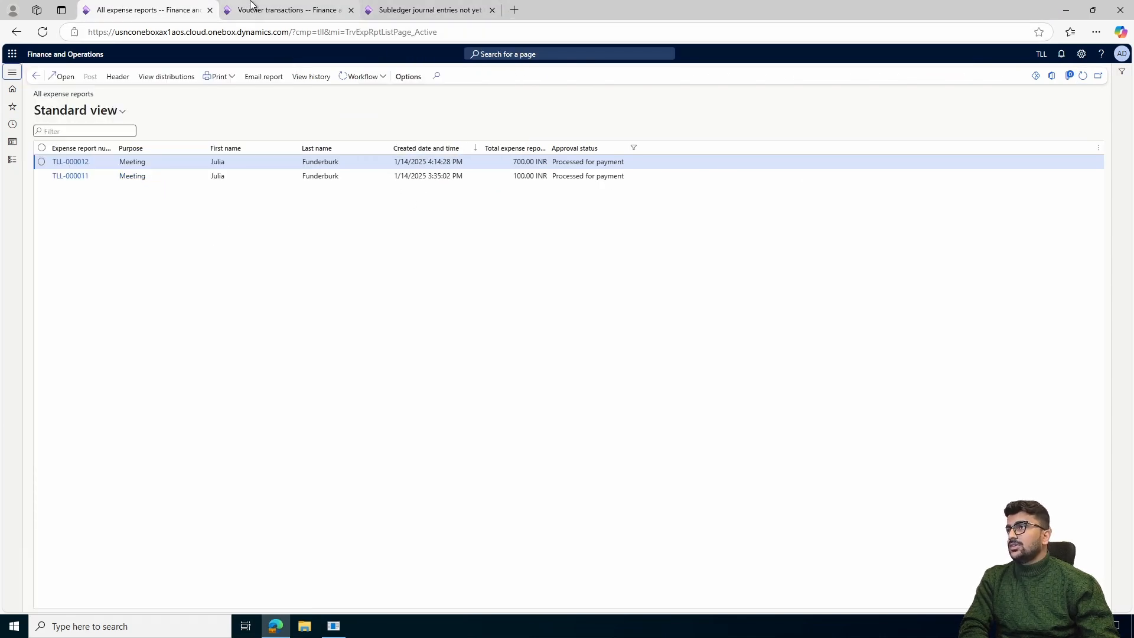
click(410, 9)
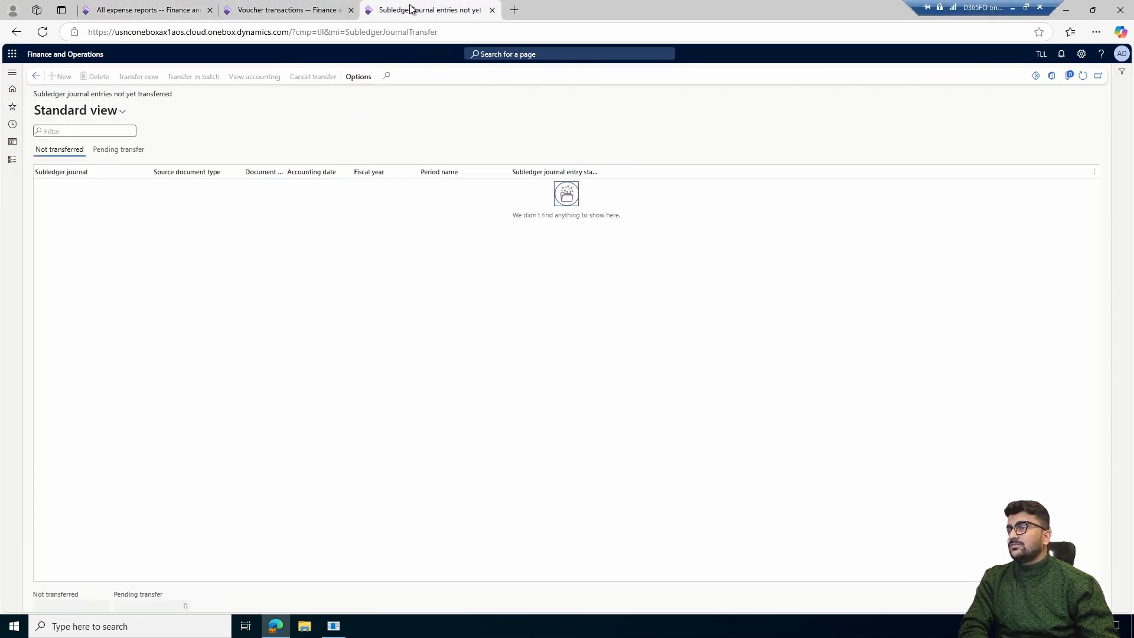
click(293, 12)
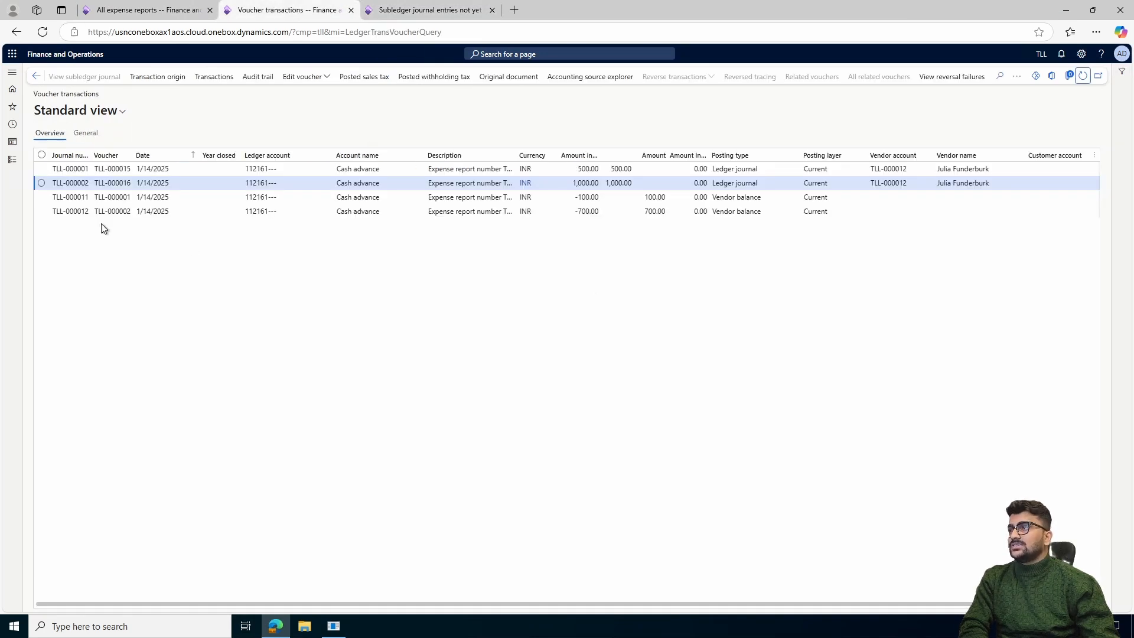
click(704, 182)
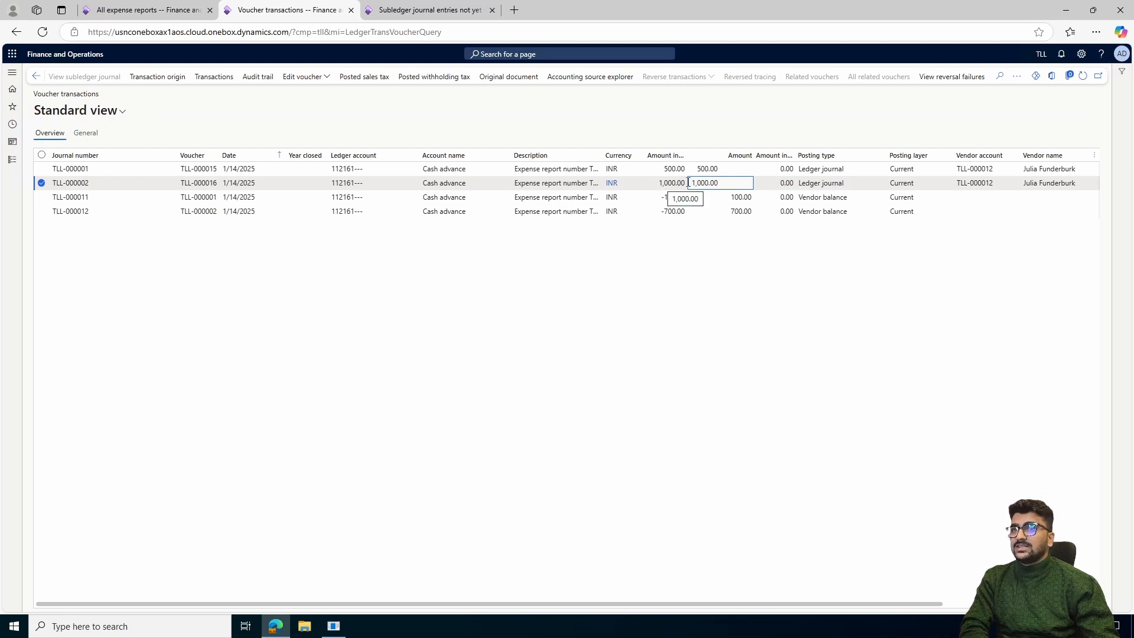
click(687, 214)
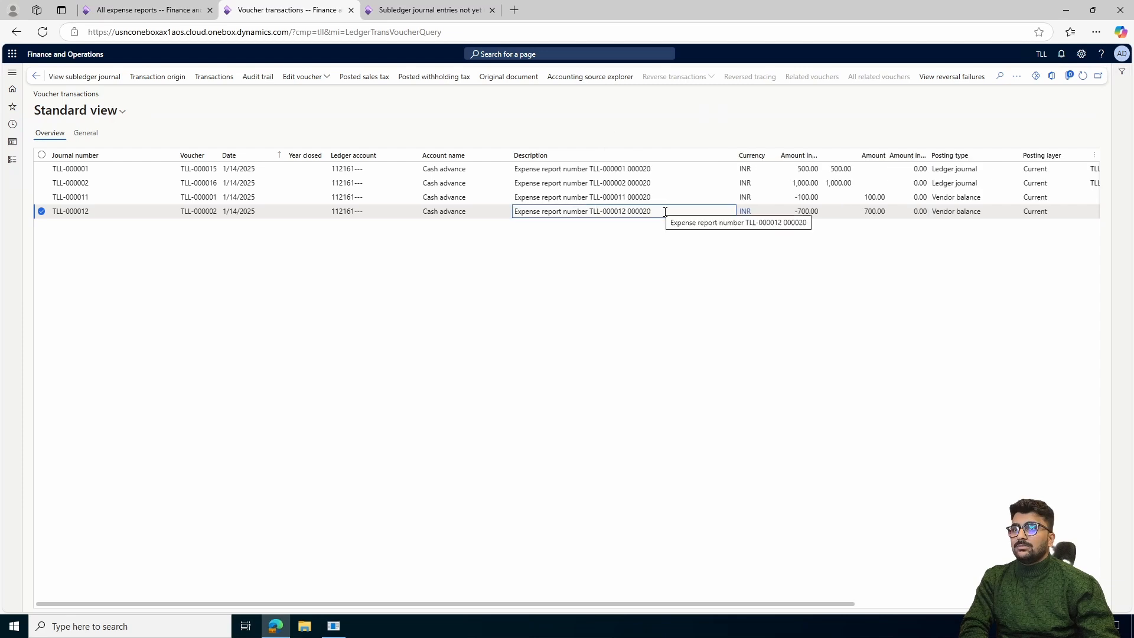
Compare the 700 INR expense report's number in All expense reports with its voucher line's description and check the posted amount.
key(ctrl+shift+Tab)
click(377, 161)
click(431, 9)
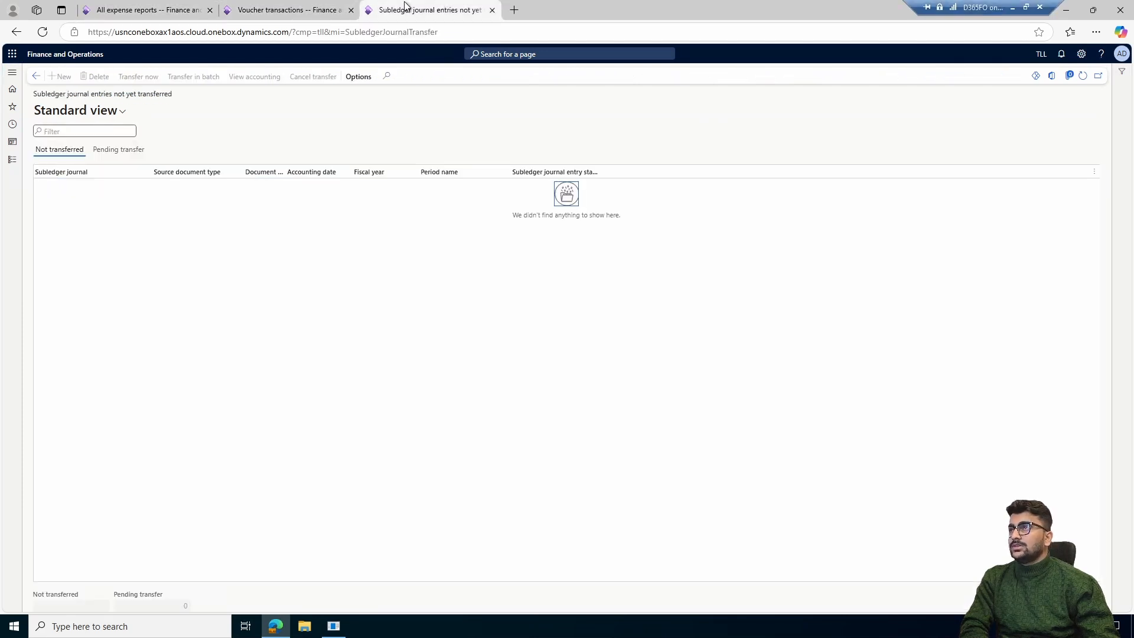
click(319, 10)
key(ctrl+shift+Tab)
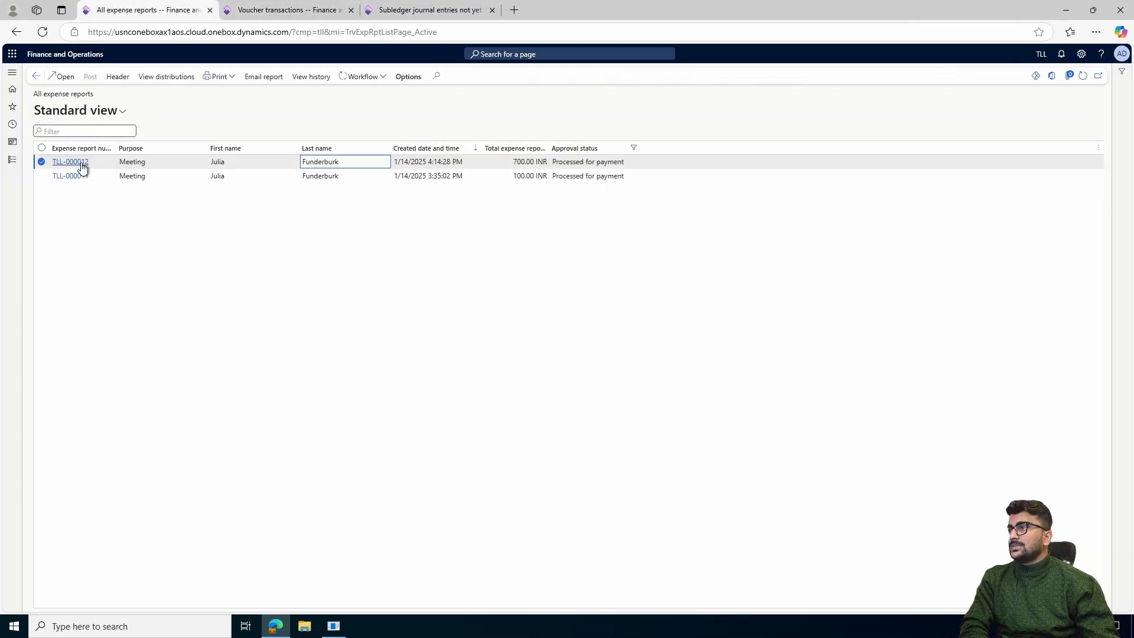
click(394, 9)
click(319, 10)
click(626, 212)
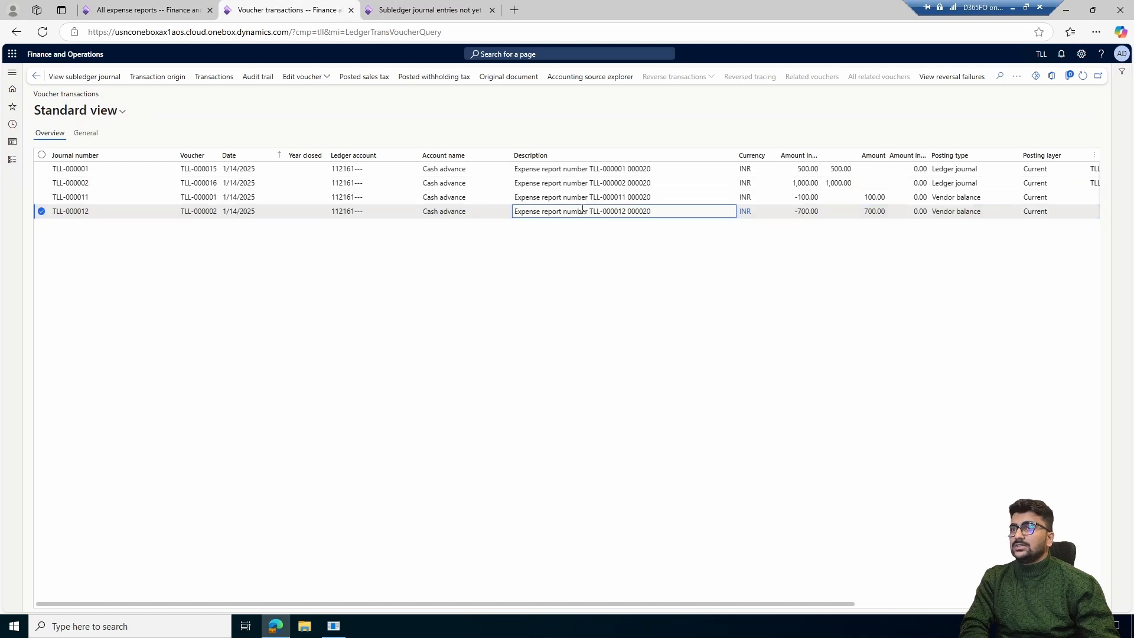
drag(626, 212, 585, 212)
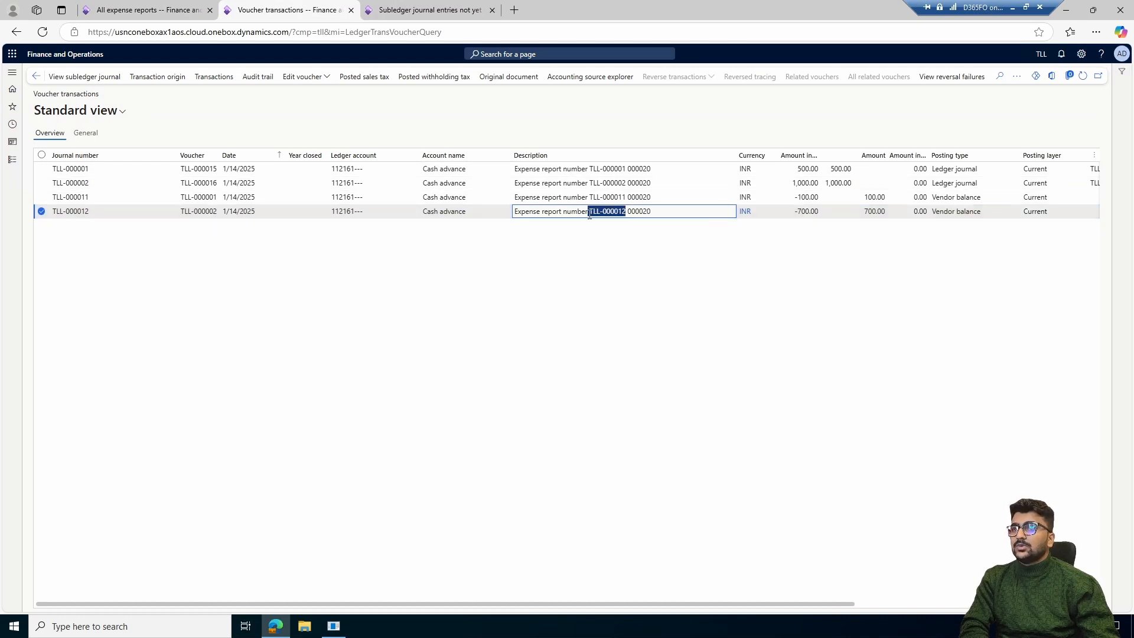
click(799, 214)
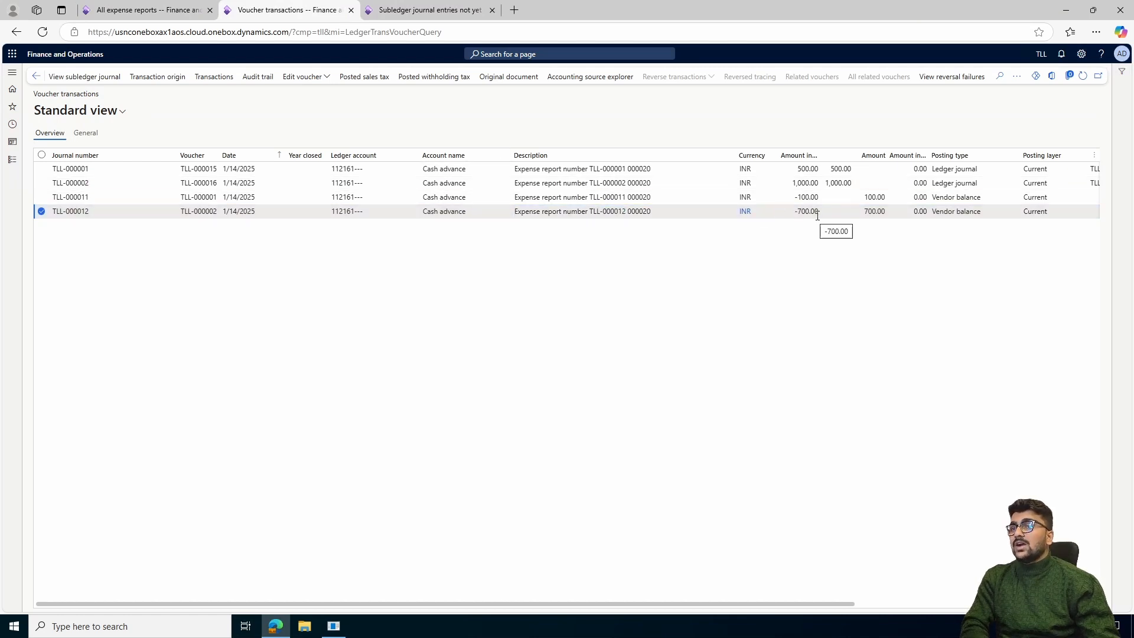